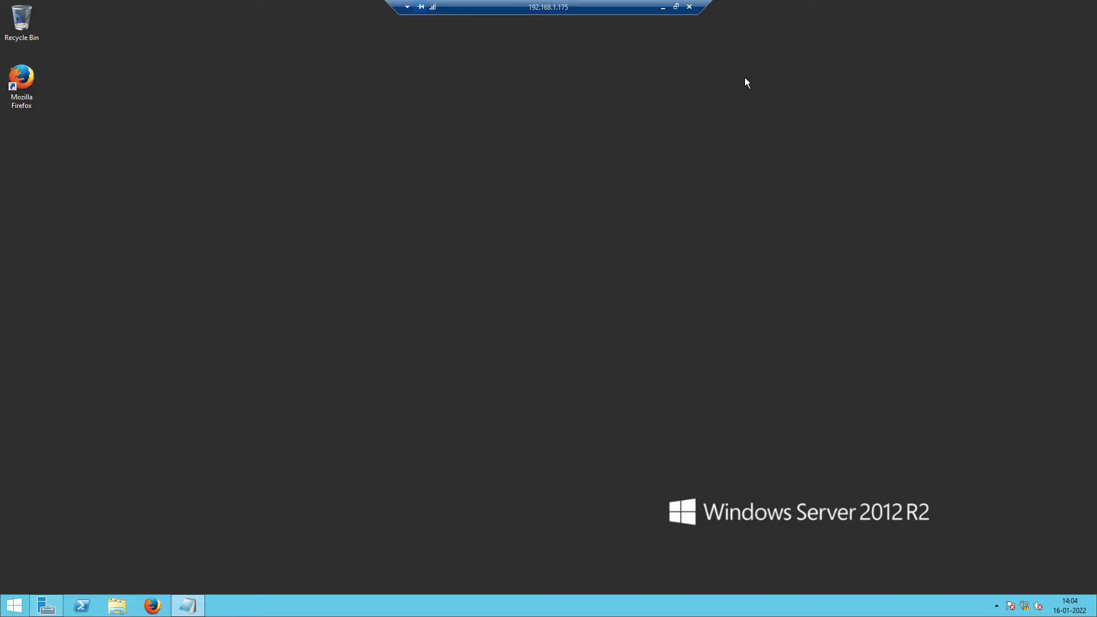
Load uccincucma.uccollabing.com:8443 in Internet Explorer, which returns a SAML response error.
right_click(23, 86)
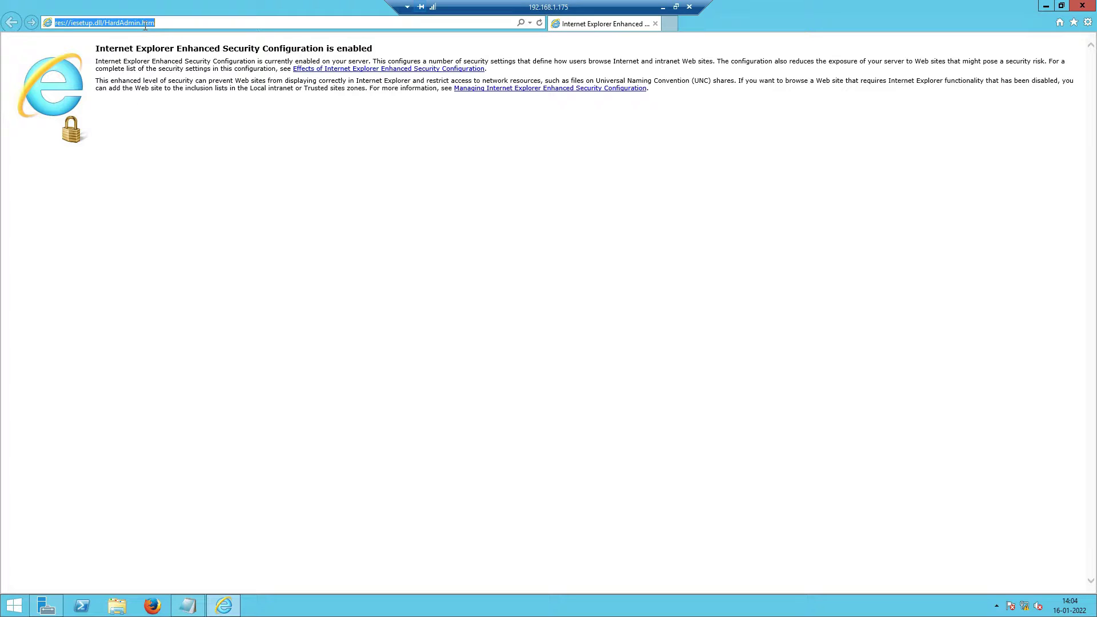
text(incu)
key(ctrl+a)
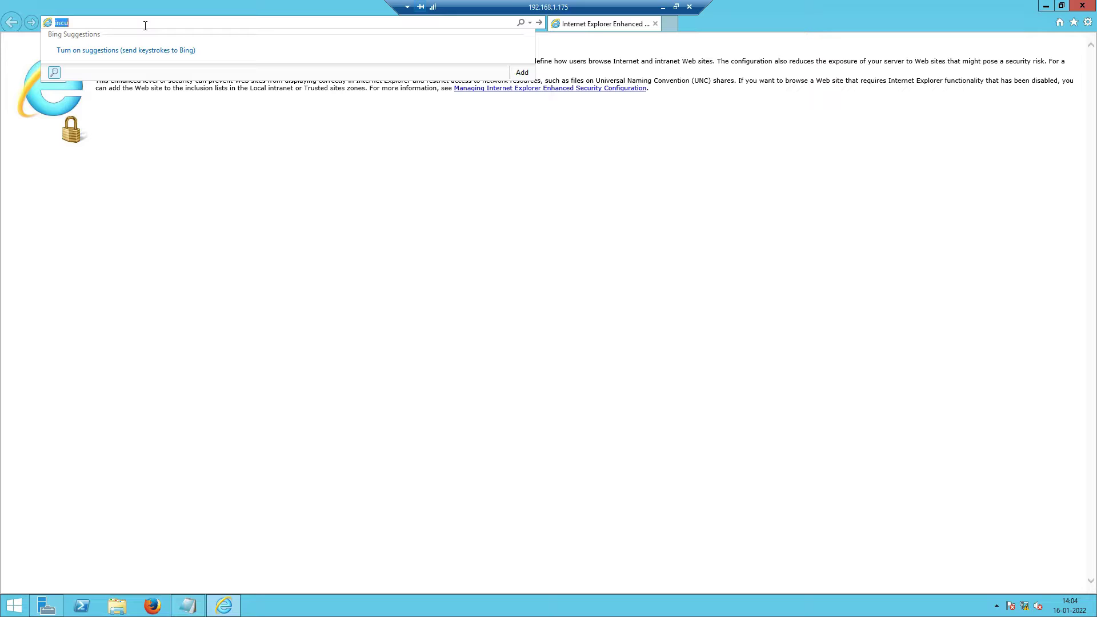
key(Escape)
text(ucc)
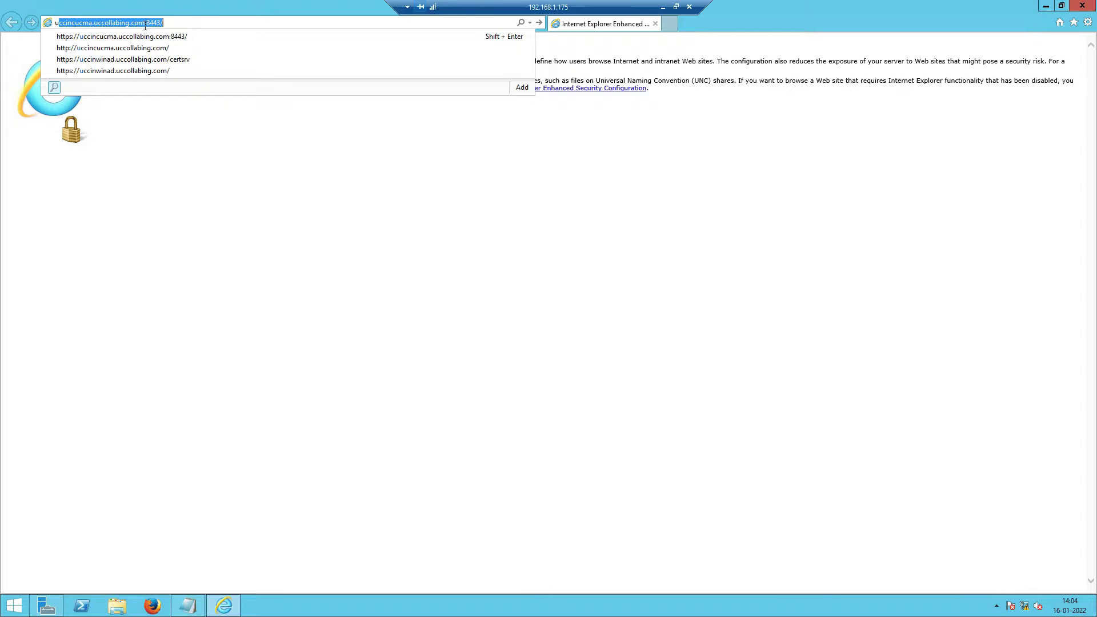
key(Return)
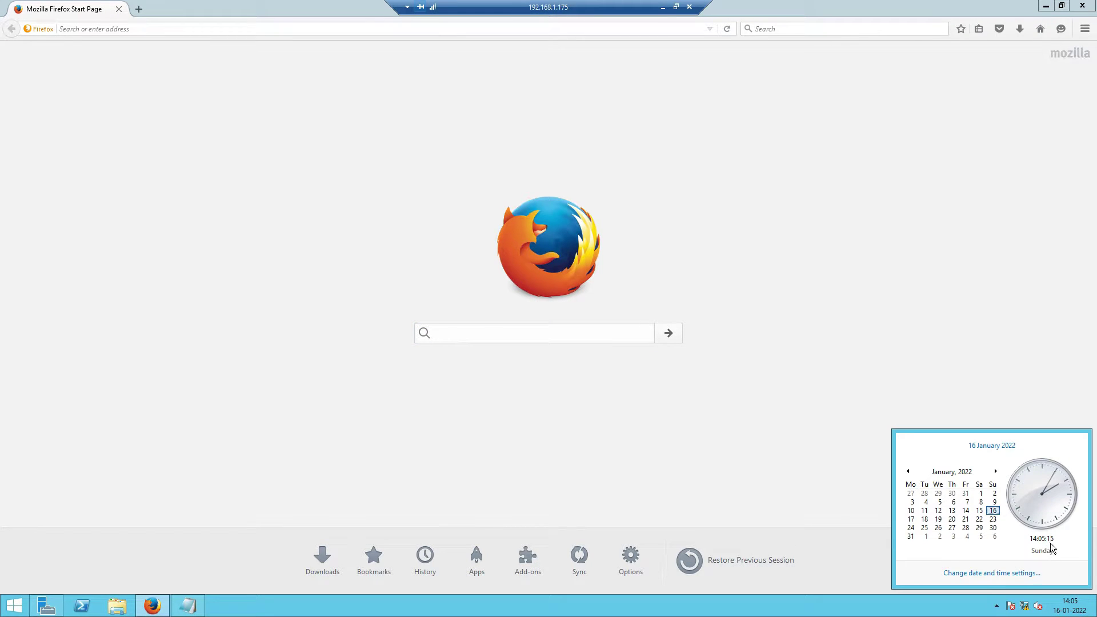
In Firefox, open the CUCM server root, check the remote clock, and attempt SSO sign-in.
click(178, 29)
text(https://uccincucma.uccollabing.com:8443/ssosp/error?)
key(BackSpace)
key(BackSpace)
key(BackSpace)
key(BackSpace)
key(BackSpace)
key(BackSpace)
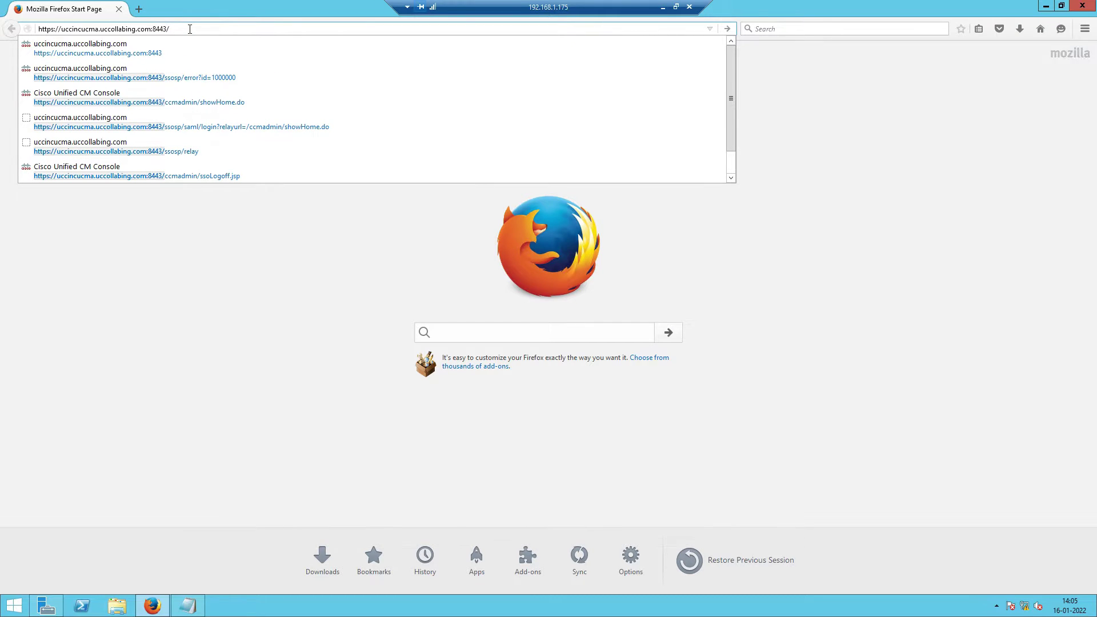
key(Return)
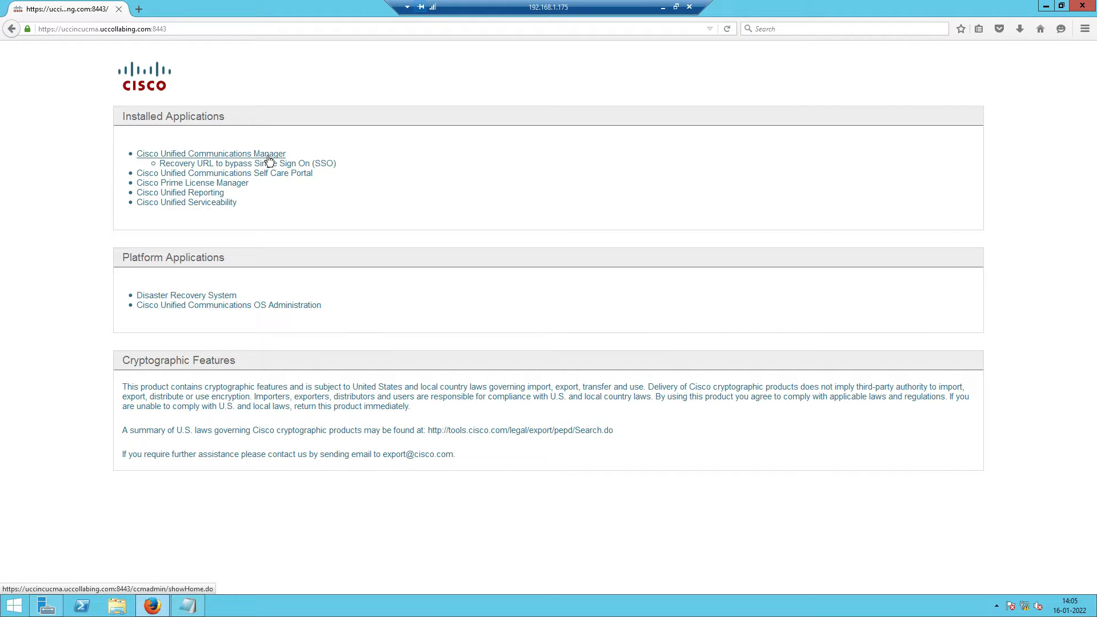
click(1069, 605)
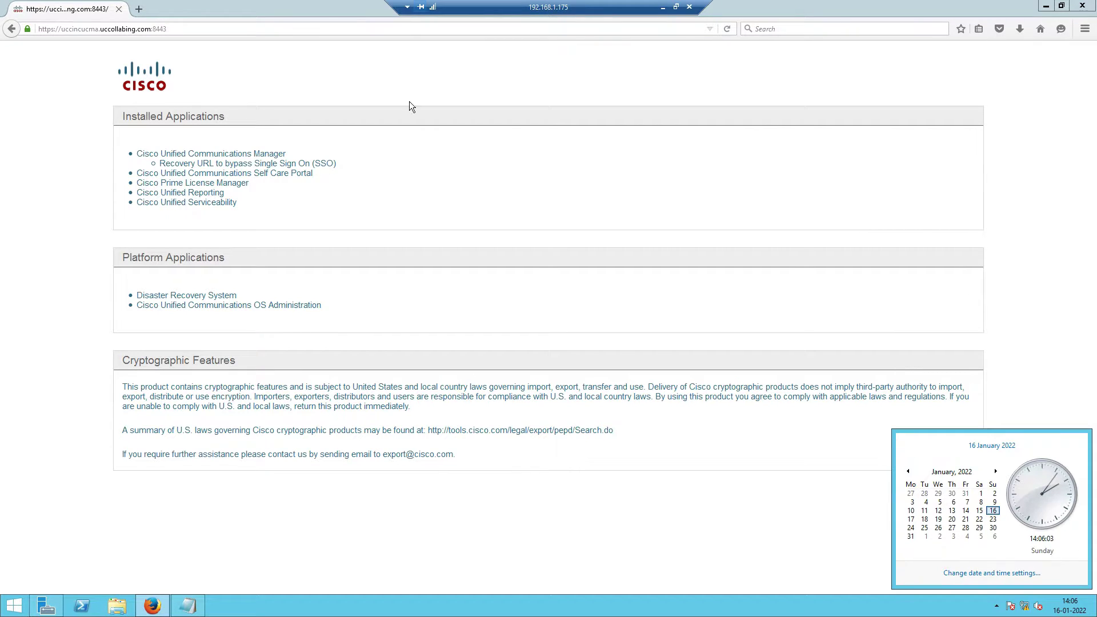
click(266, 152)
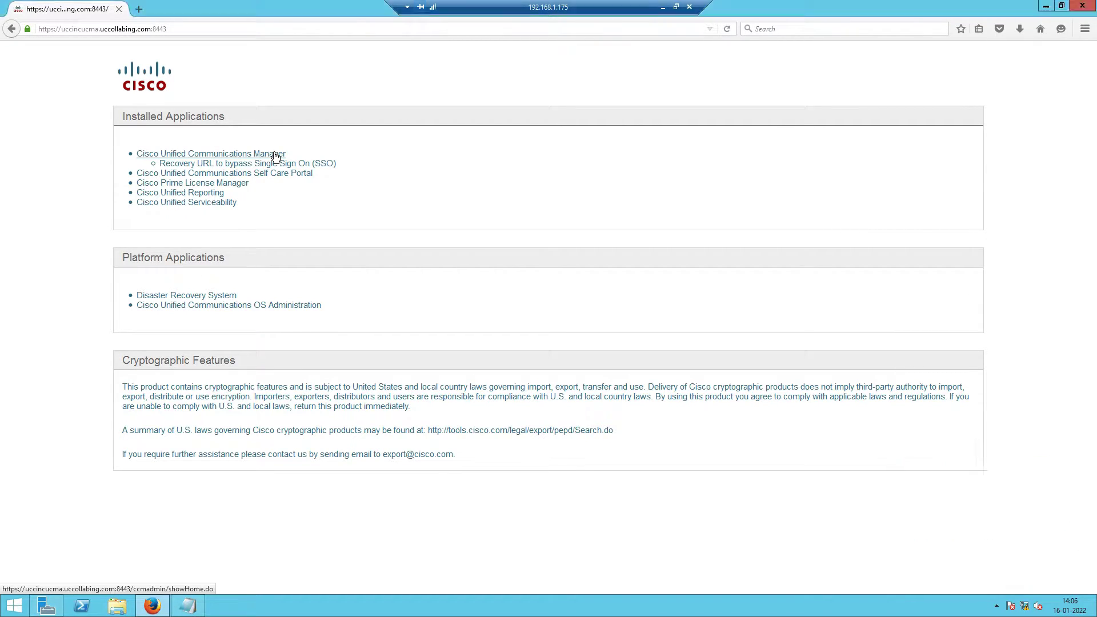
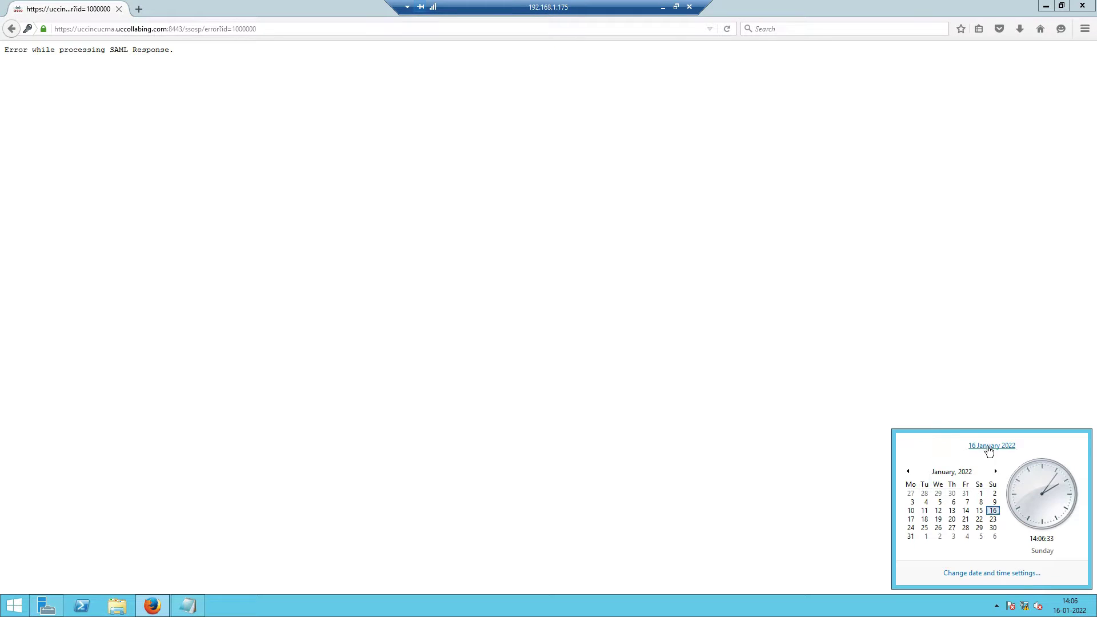
Exit full-screen RDP and run 'utils ntp status' on the UCCINCUCMA VM console.
double_click(559, 12)
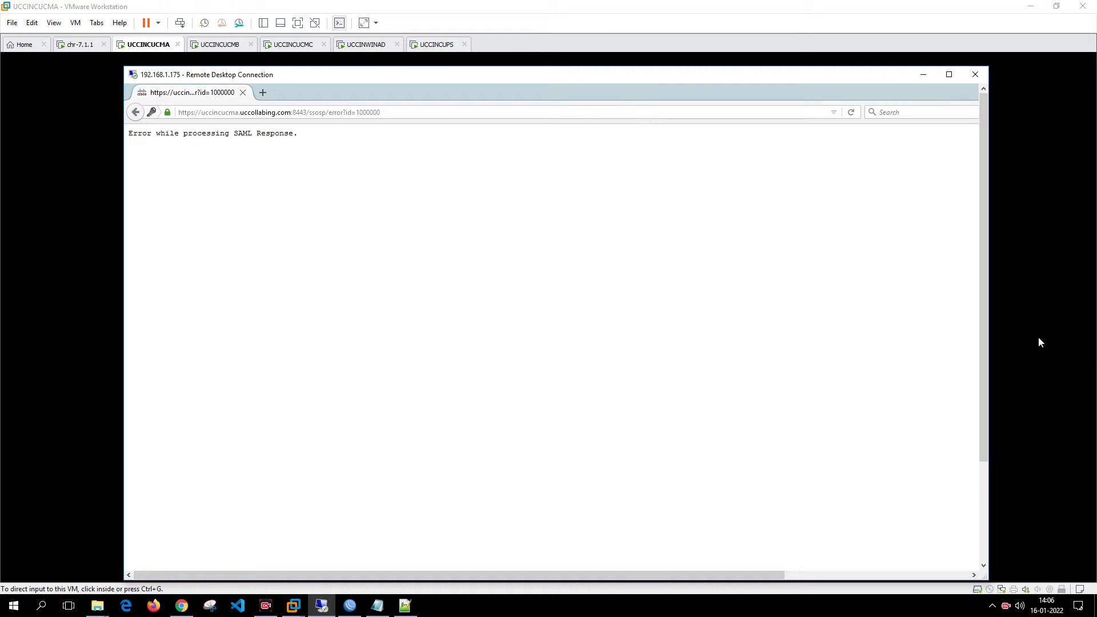
drag(984, 257, 983, 481)
drag(764, 574, 969, 573)
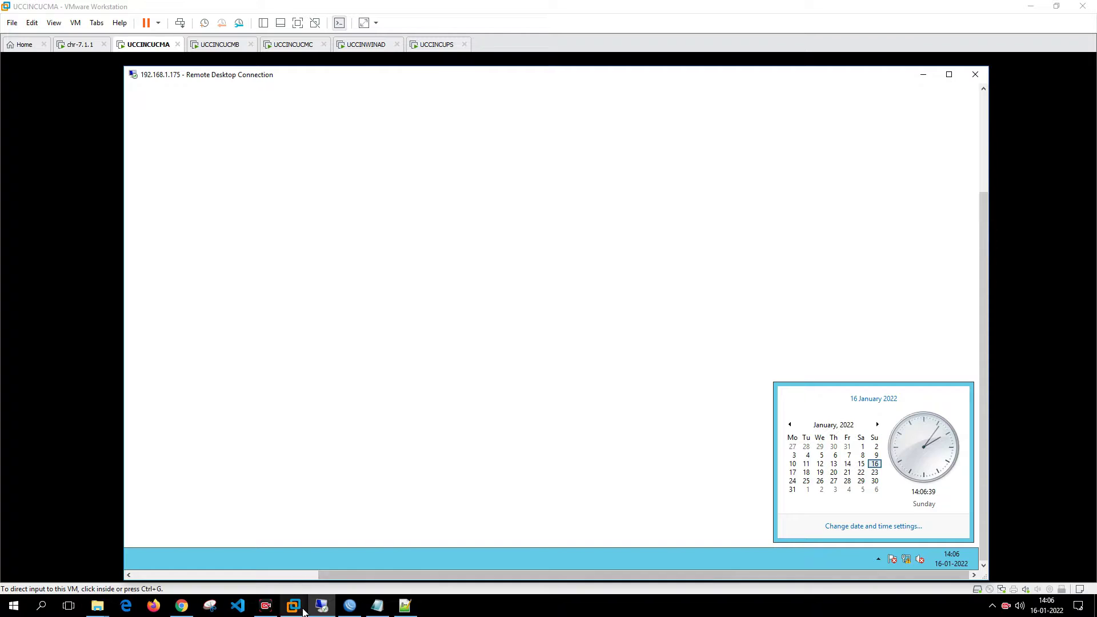
mouse_move(293, 606)
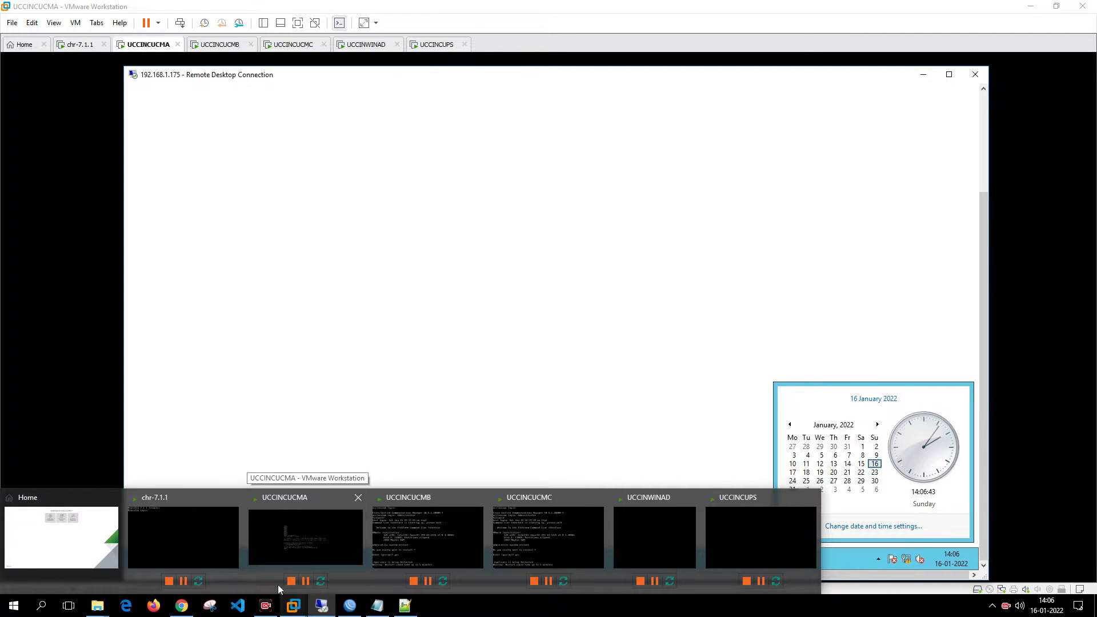
click(263, 563)
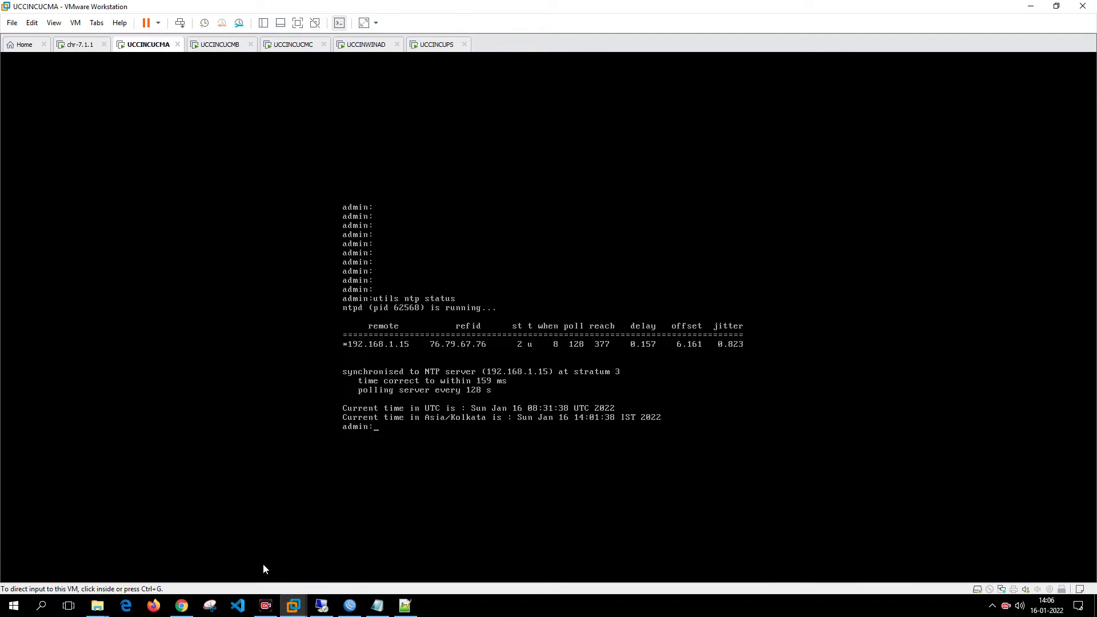
click(471, 436)
key(Return)
key(Return)
key(Return)
key(Up)
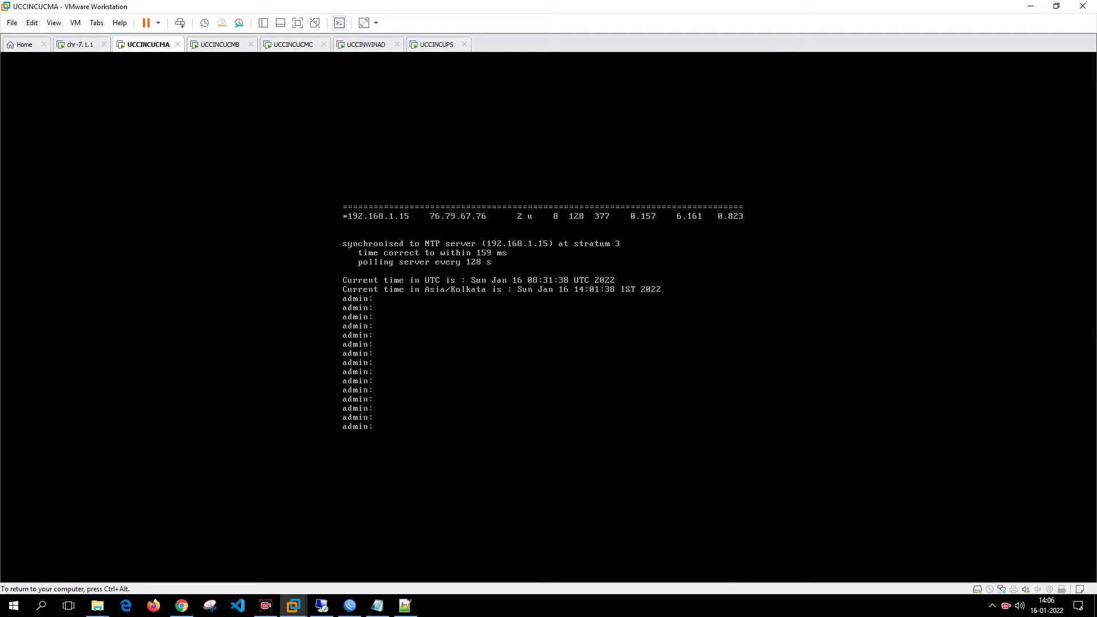
key(Return)
Rerun the NTP status check and compare it with the remote Windows clock (14:07).
key(ctrl+alt)
key(alt+Tab)
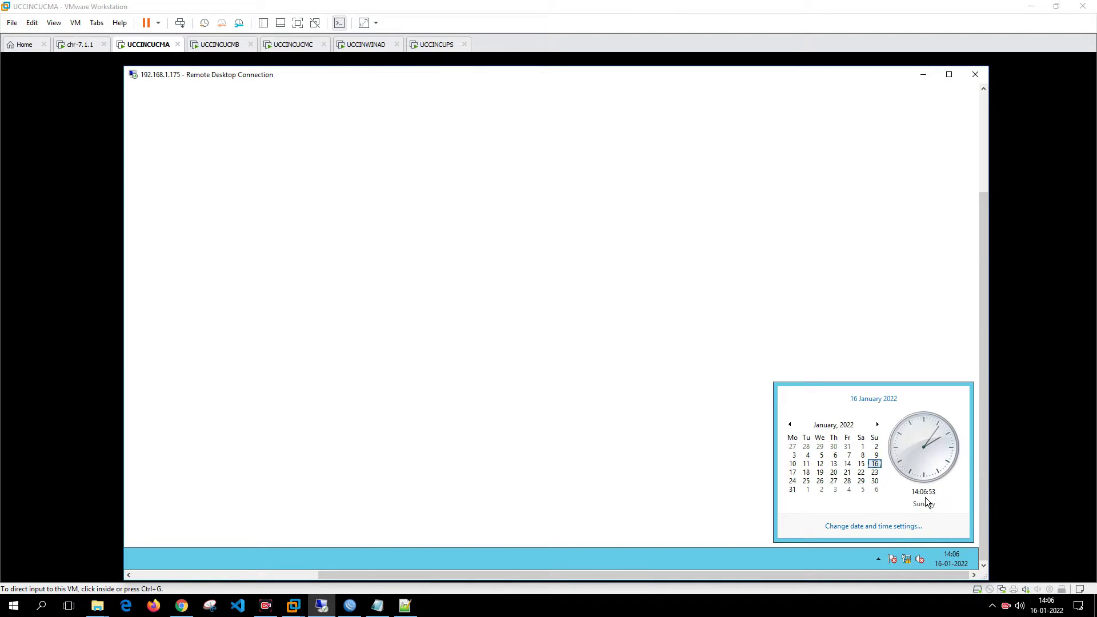
key(alt+Tab)
text(utils ntp status)
key(Return)
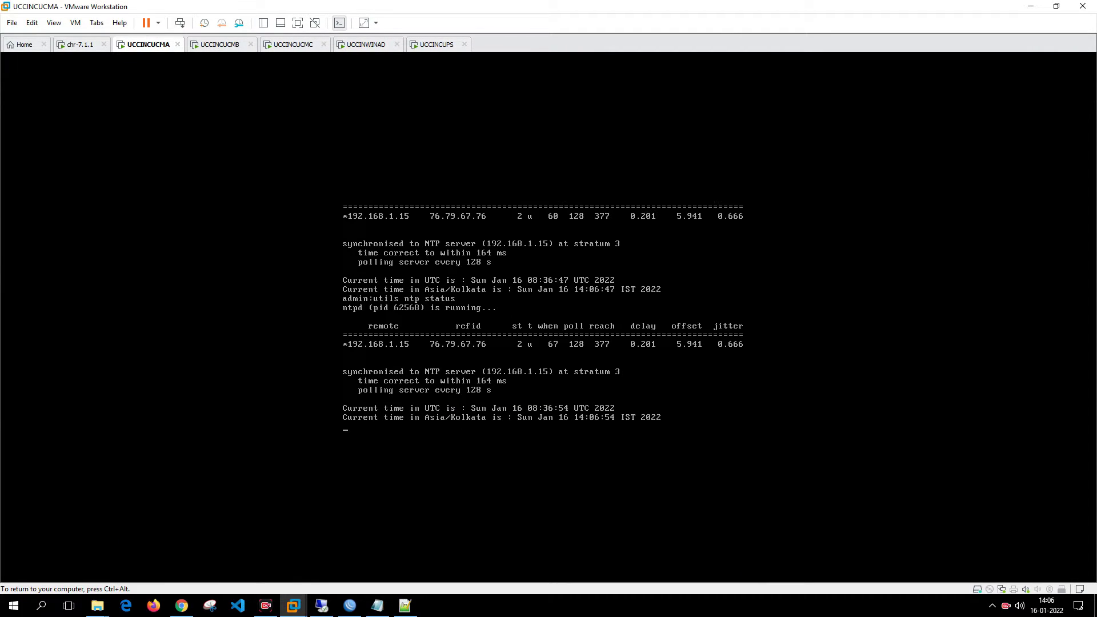
key(ctrl+alt)
key(alt+Tab)
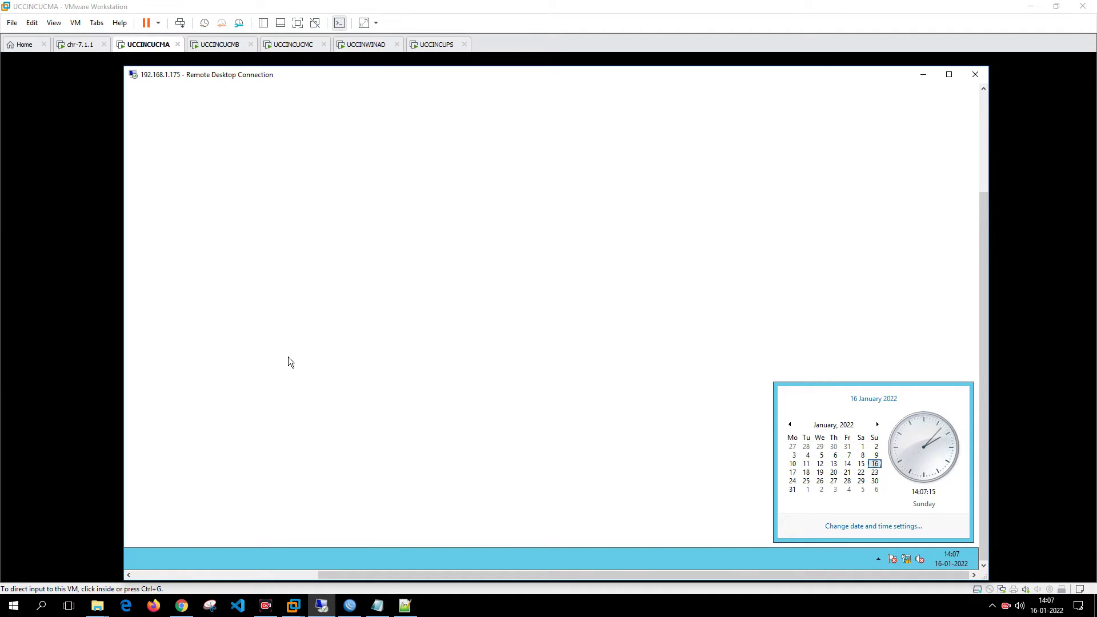
Launch RTMT and log in to host 192.168.1.150 as Administrator.
key(super)
key(super)
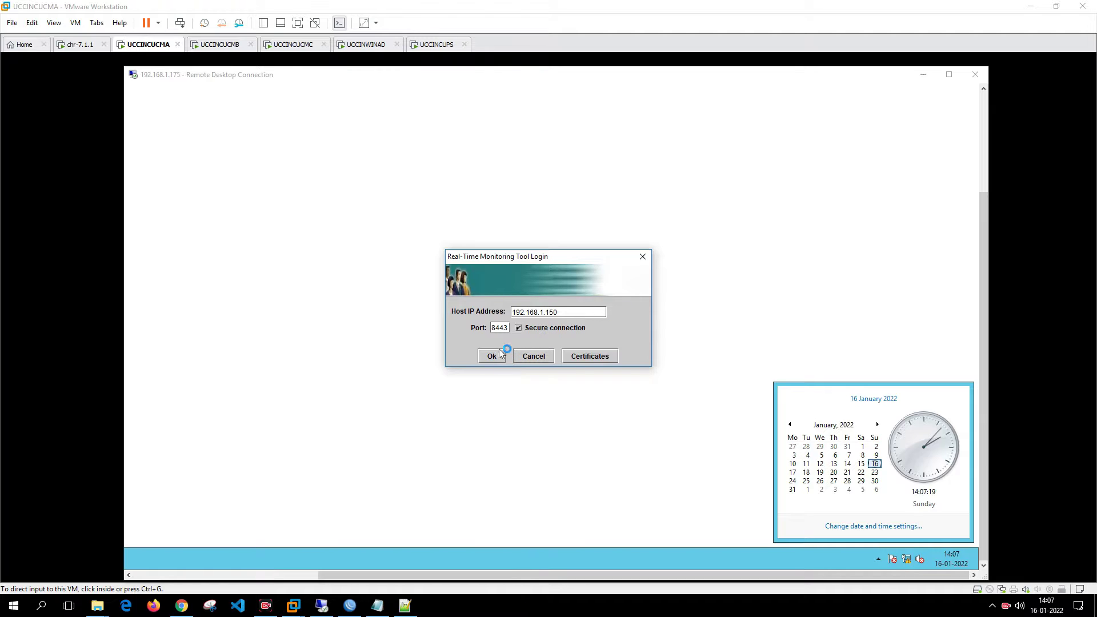
click(499, 355)
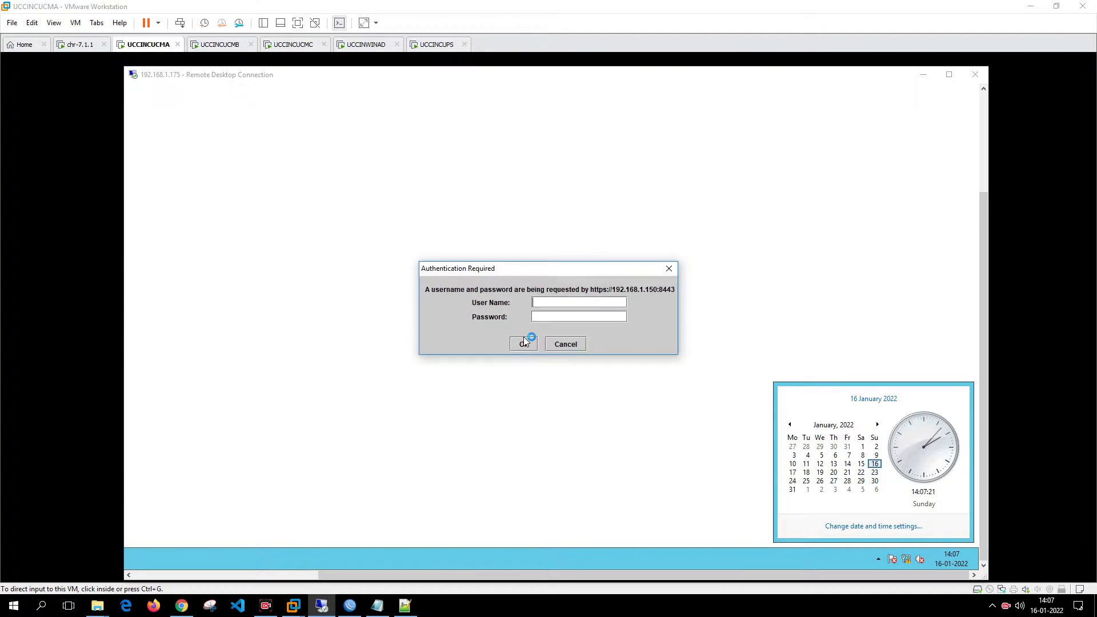
text(Administrato)
text(rr)
key(Tab)
text(password)
click(525, 343)
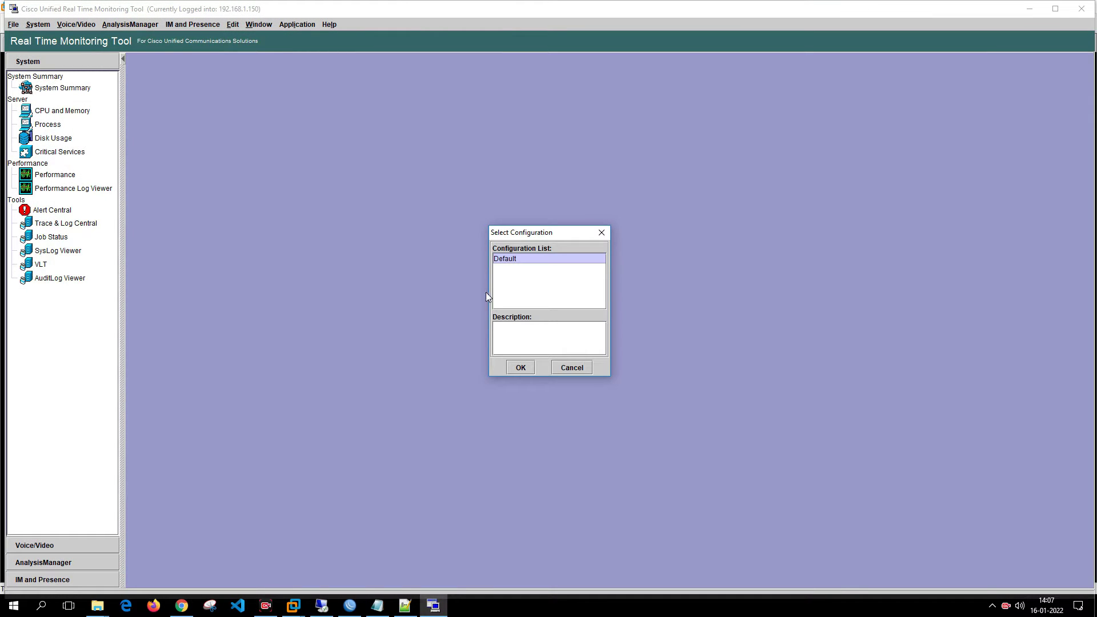
Start Trace & Log Central's Collect Files wizard and tick Cisco SSO for the uccincucma node.
click(521, 366)
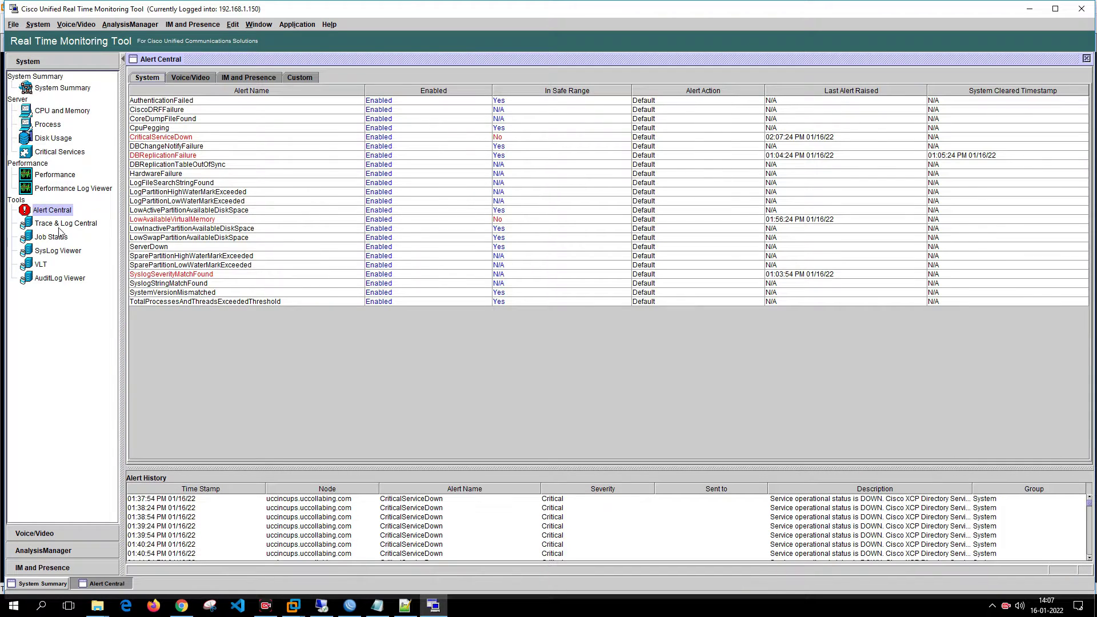
click(60, 224)
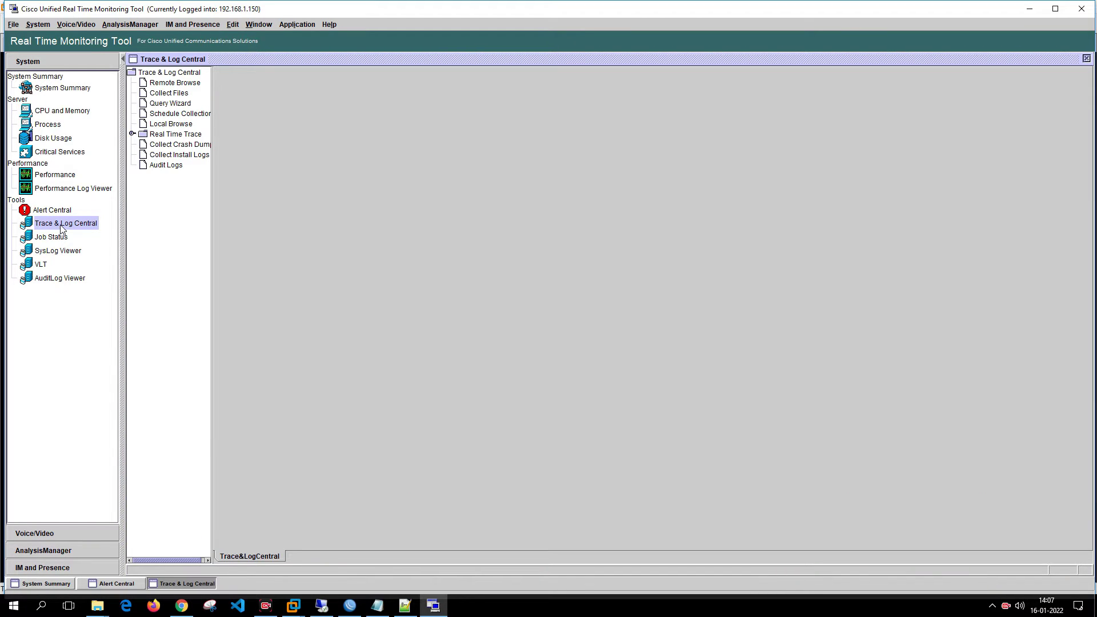
click(170, 93)
double_click(173, 94)
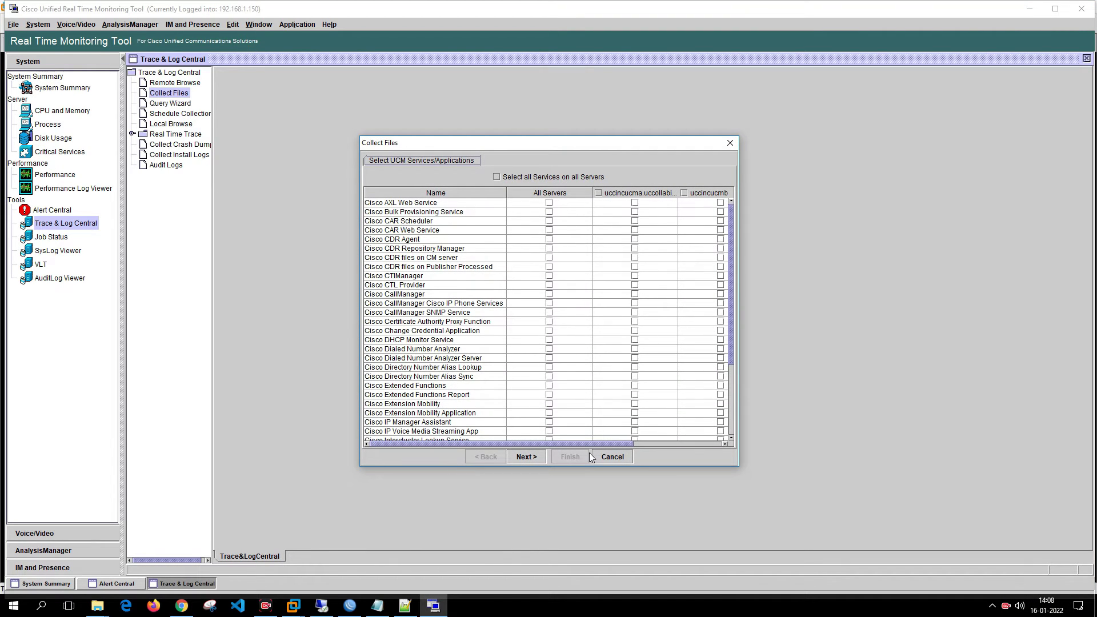
click(529, 456)
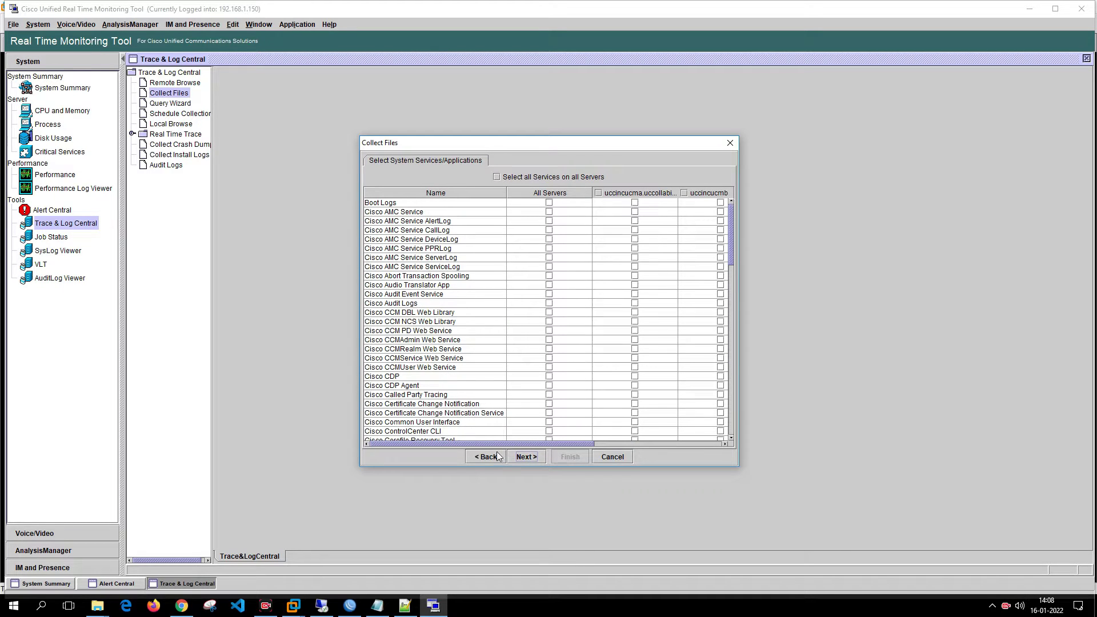
scroll(505, 377, down, 5)
scroll(505, 367, down, 5)
scroll(505, 367, down, 3)
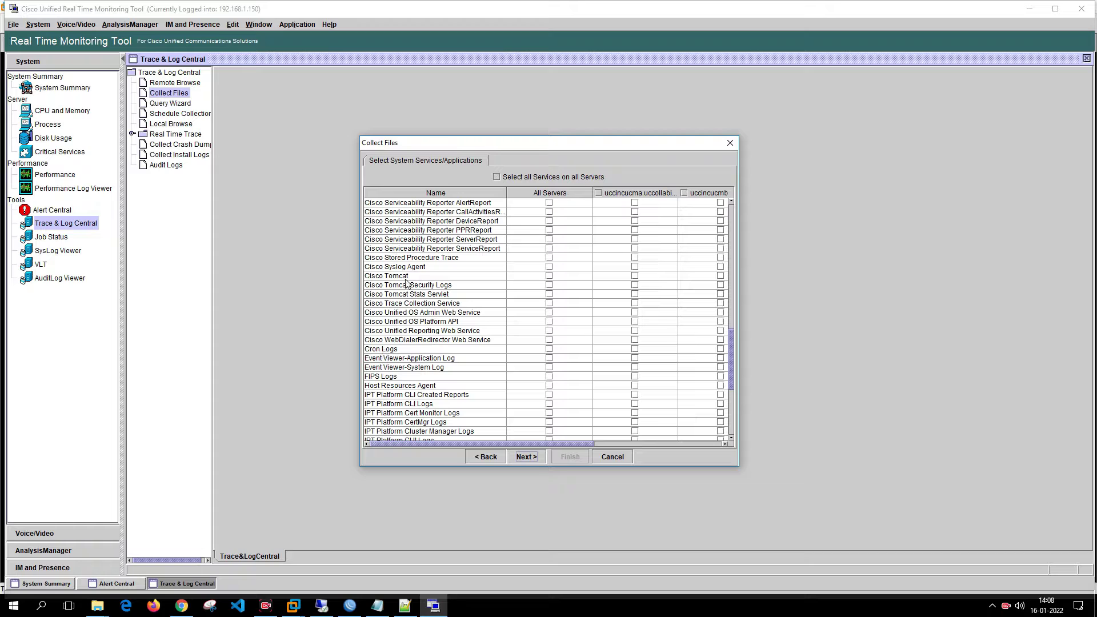
scroll(427, 312, down, 5)
scroll(405, 254, up, 3)
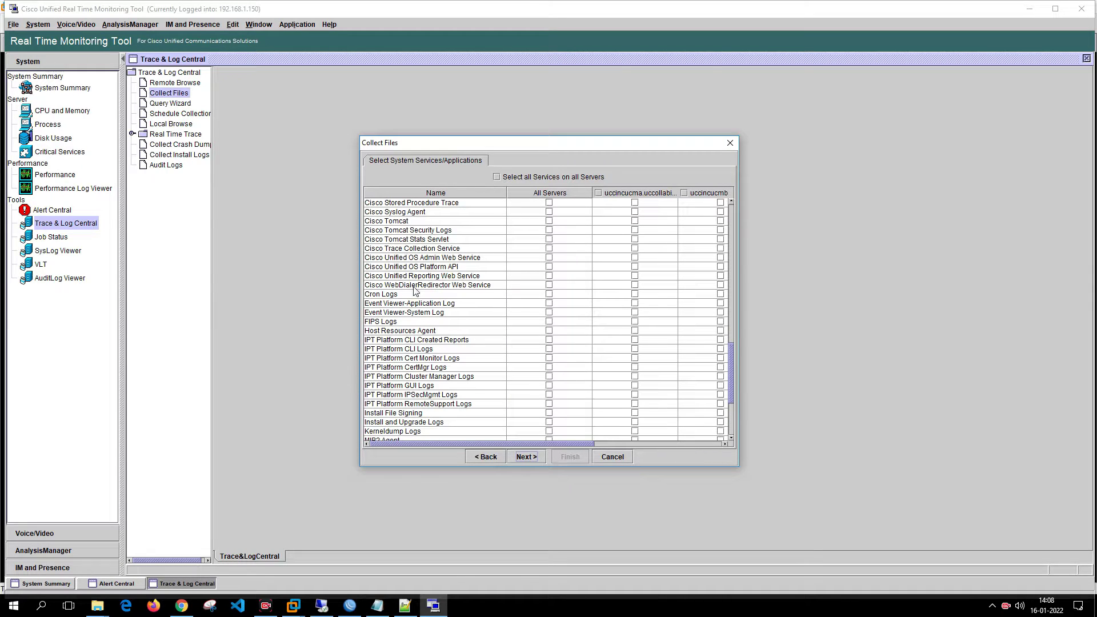
scroll(416, 298, up, 3)
scroll(418, 296, up, 3)
scroll(417, 286, up, 3)
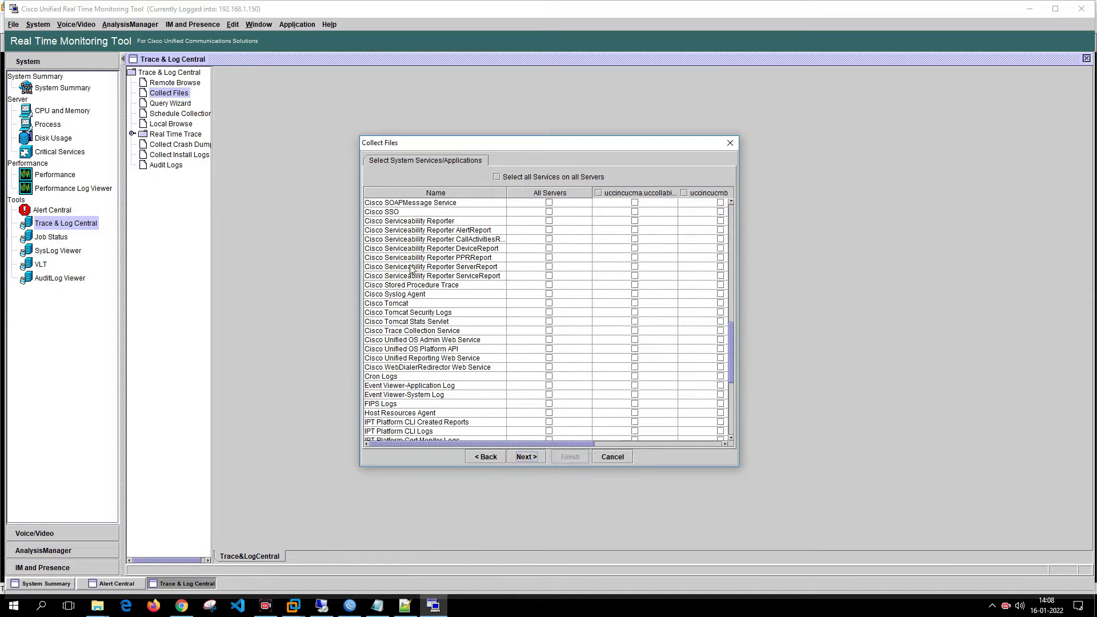
click(634, 212)
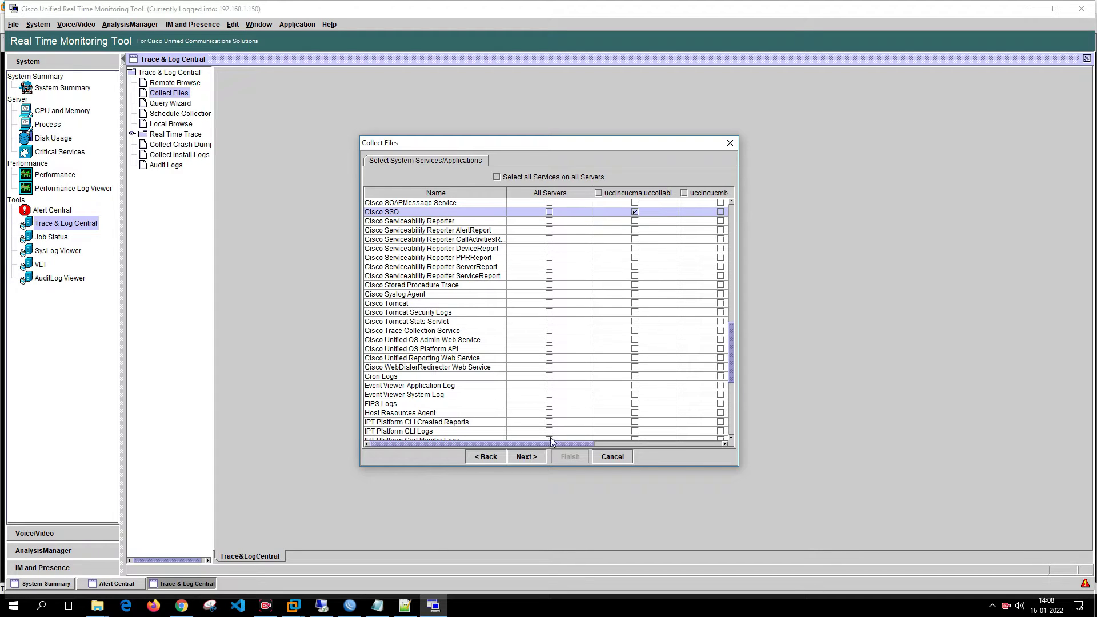
click(527, 456)
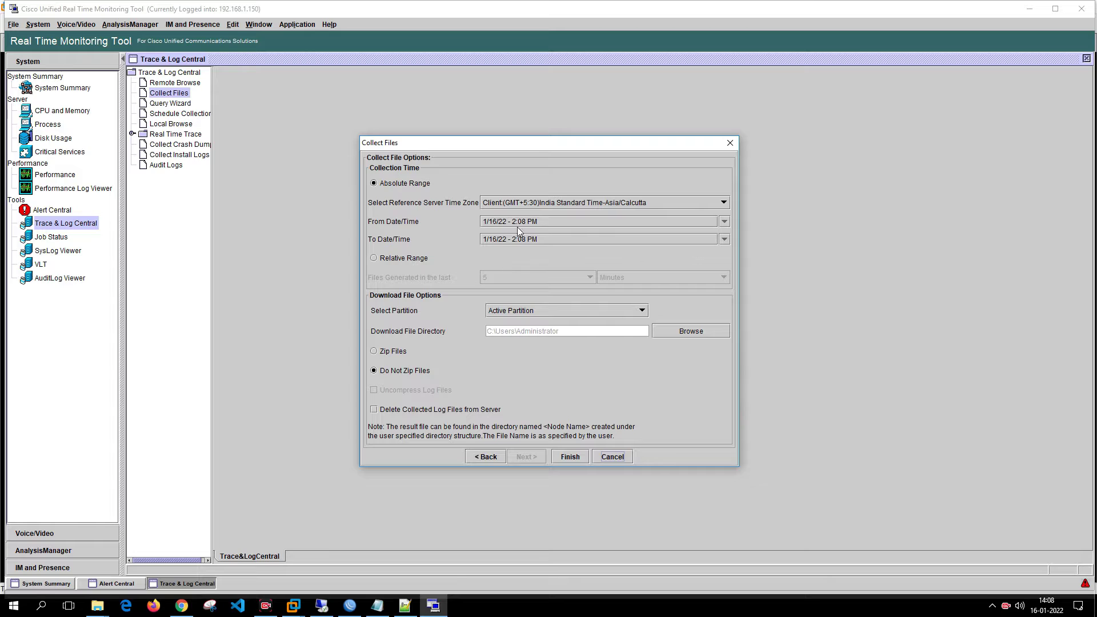
Collect the last 5 minutes (relative range) of Cisco SSO logs into Desktop\Logs.
click(375, 258)
click(527, 277)
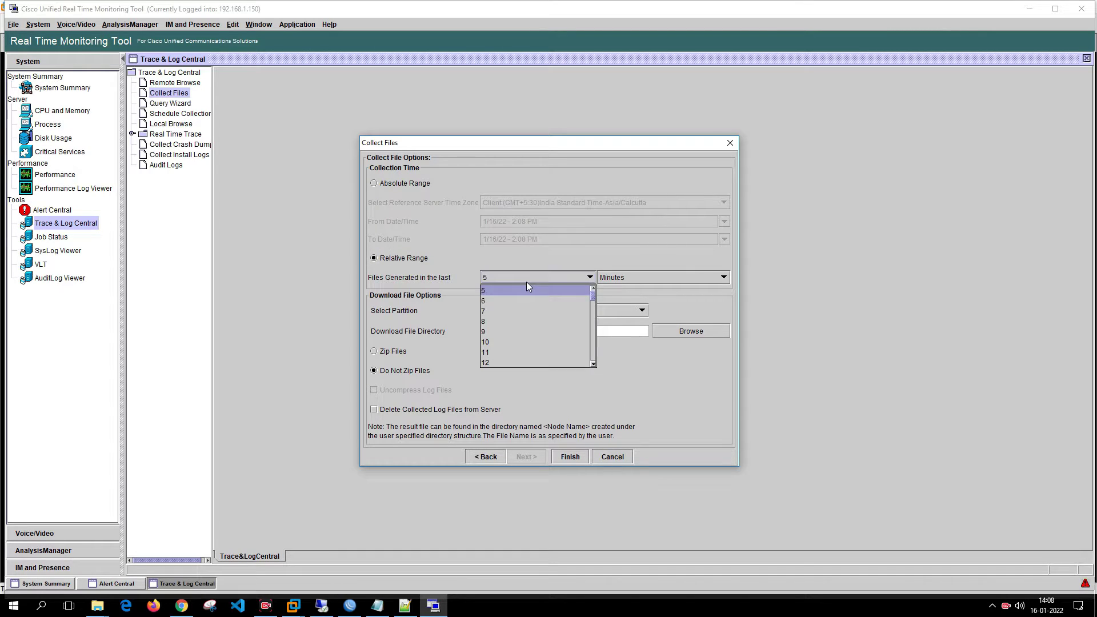
click(527, 283)
click(529, 276)
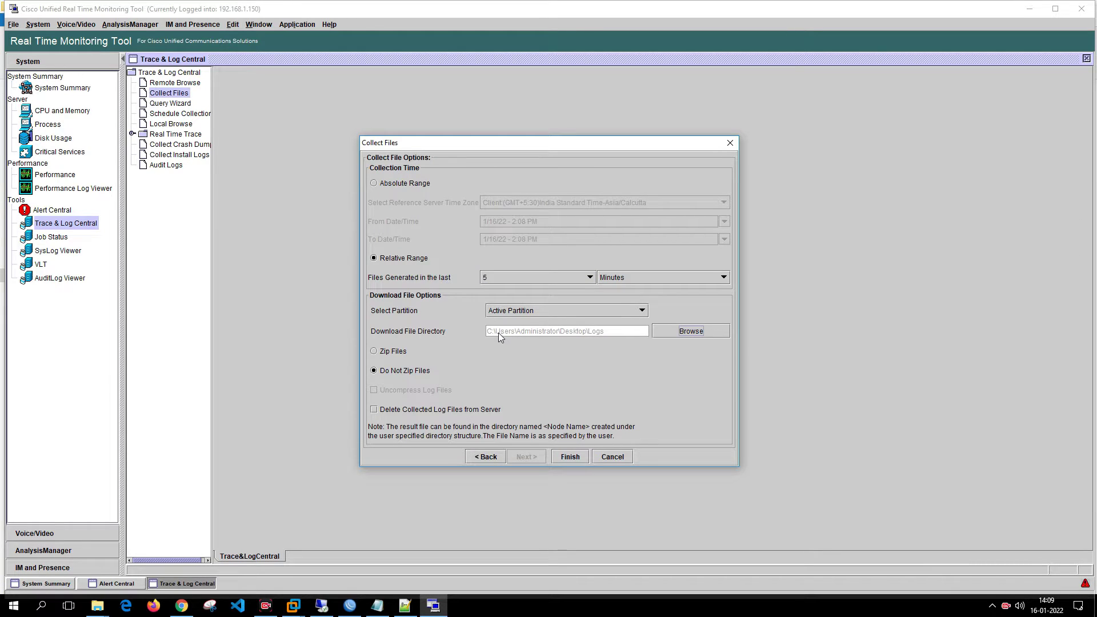
click(569, 456)
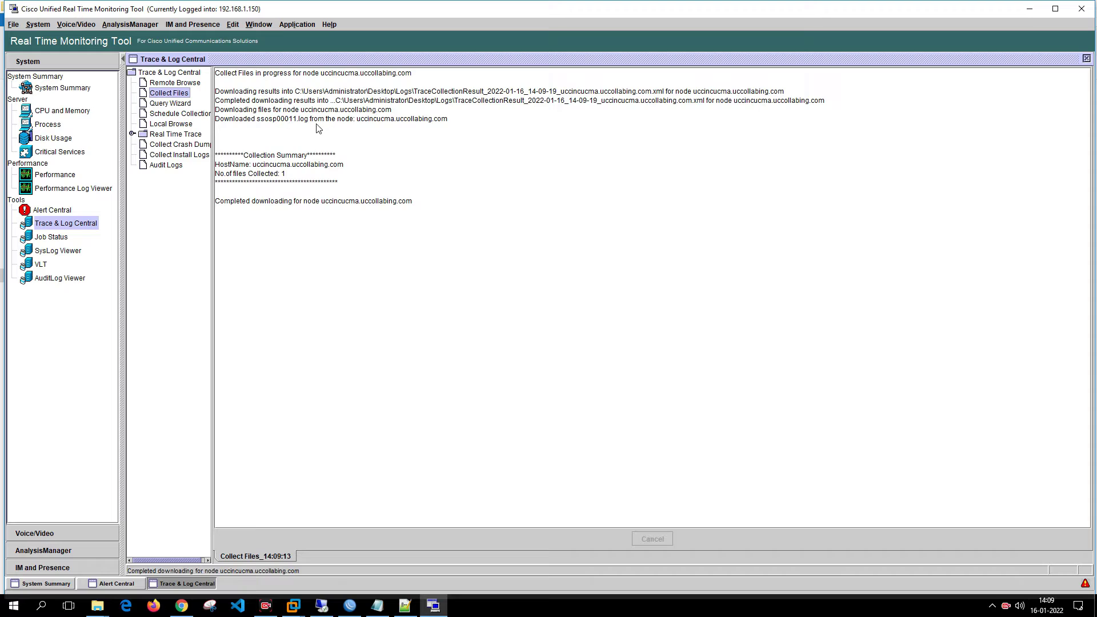
Browse the Logs folder to tomcat\logs\ssosp\log4j and open ssosp00011.log in Notepad++.
click(96, 607)
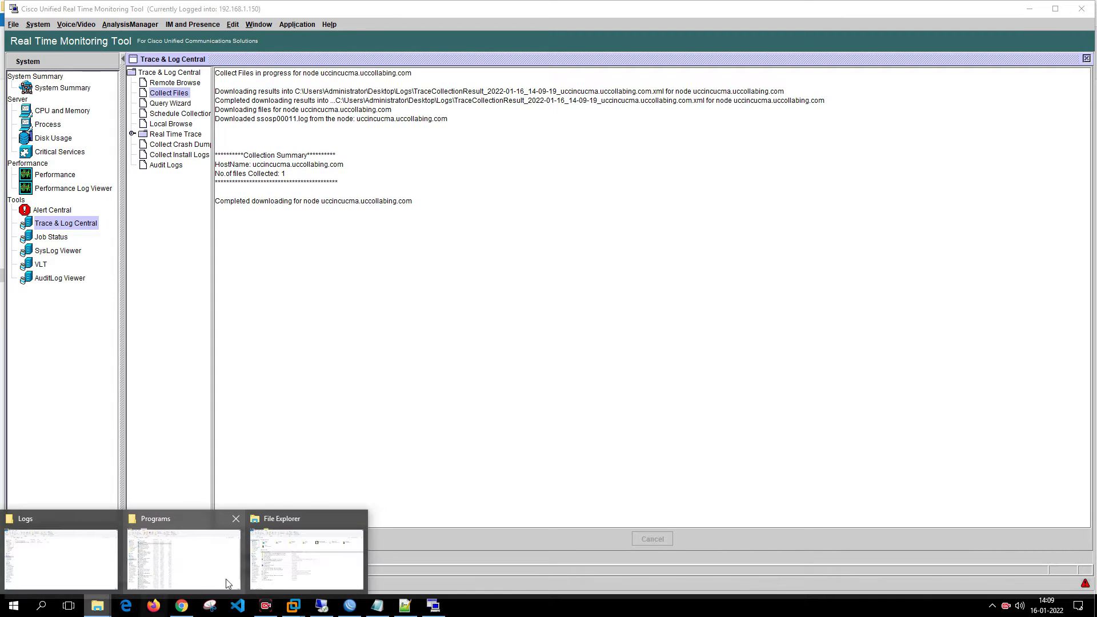
click(103, 557)
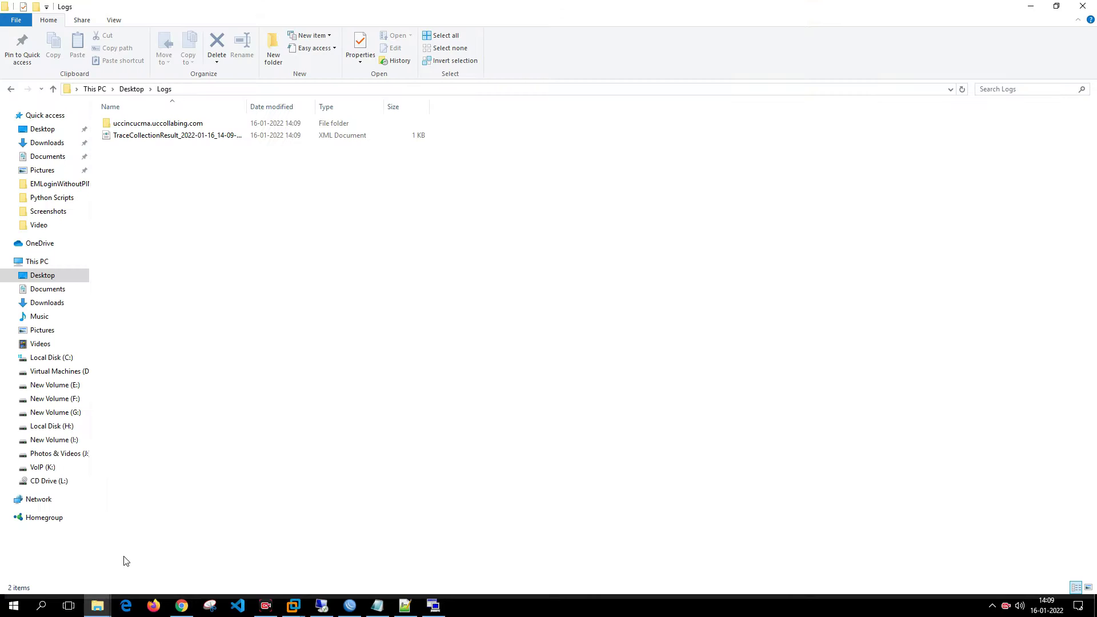
right_click(175, 125)
click(206, 134)
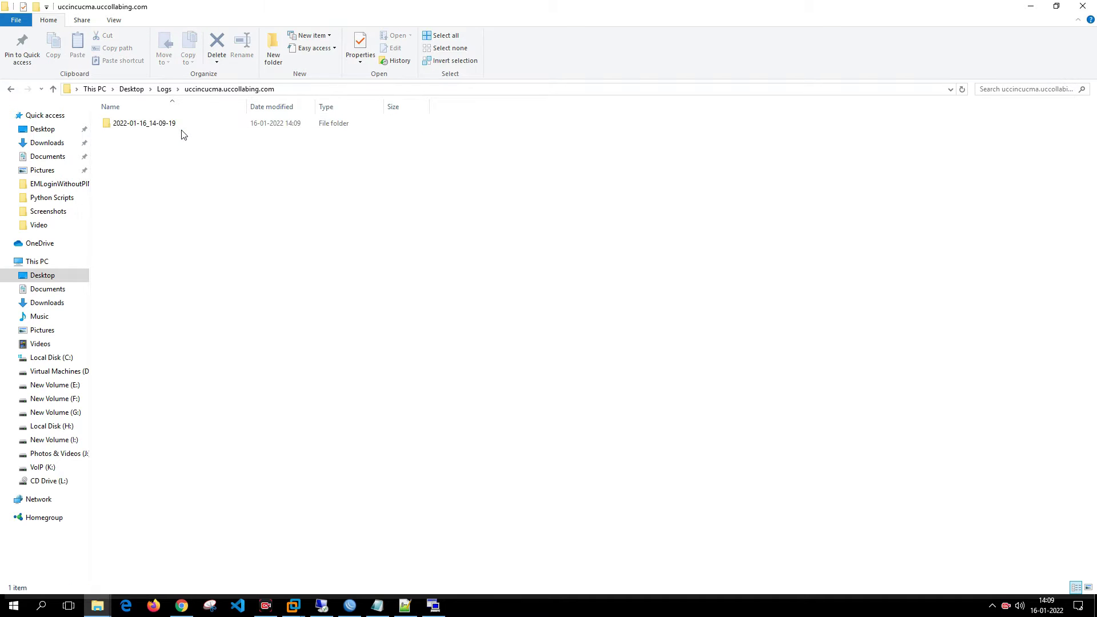
double_click(180, 125)
click(174, 125)
double_click(174, 125)
double_click(174, 126)
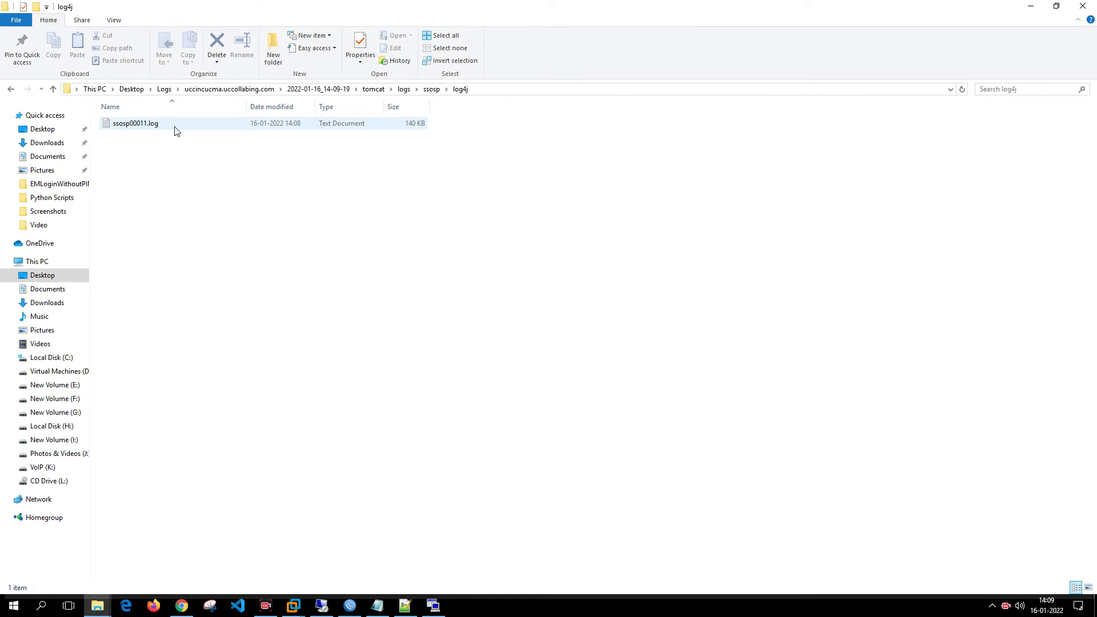
right_click(147, 126)
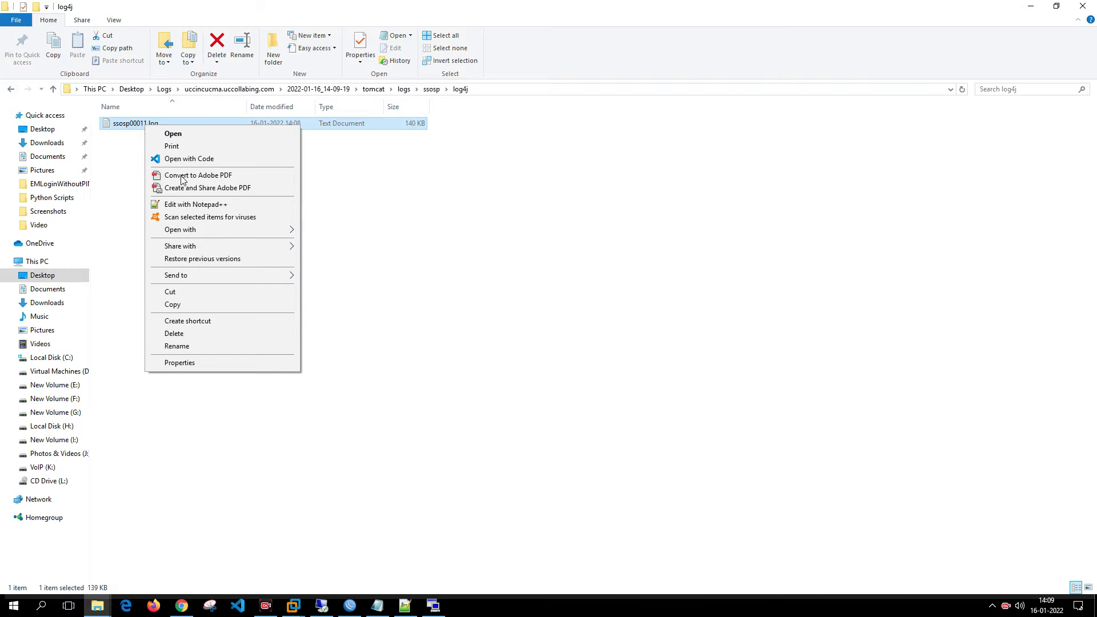
click(186, 207)
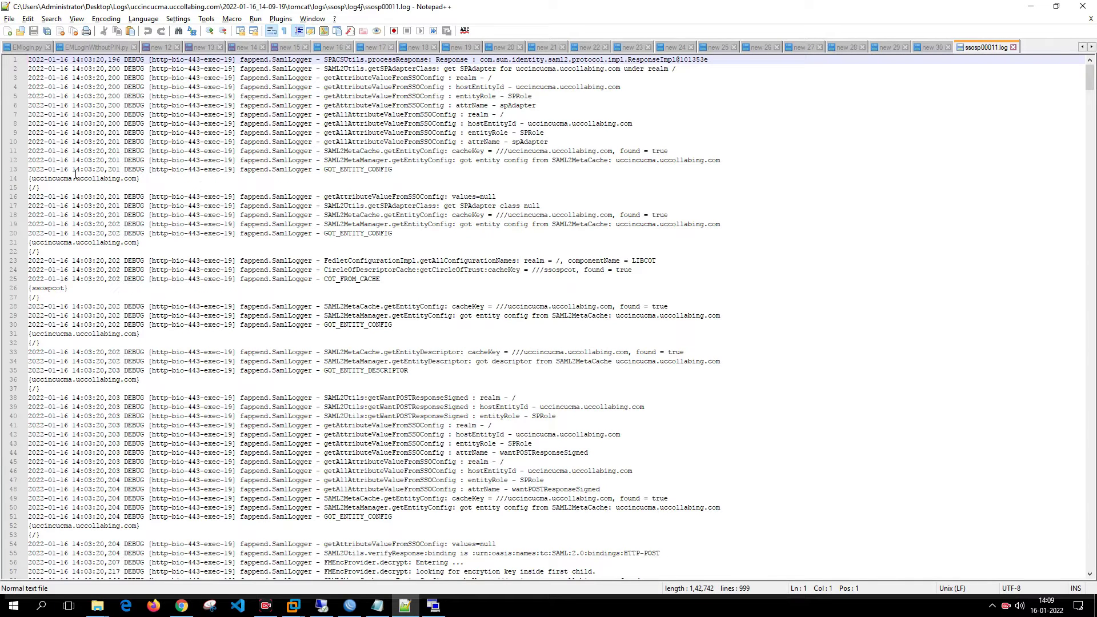
Search the log by timestamp to reach the 14:06 entries where the showHome SSO request begins.
drag(72, 161, 93, 161)
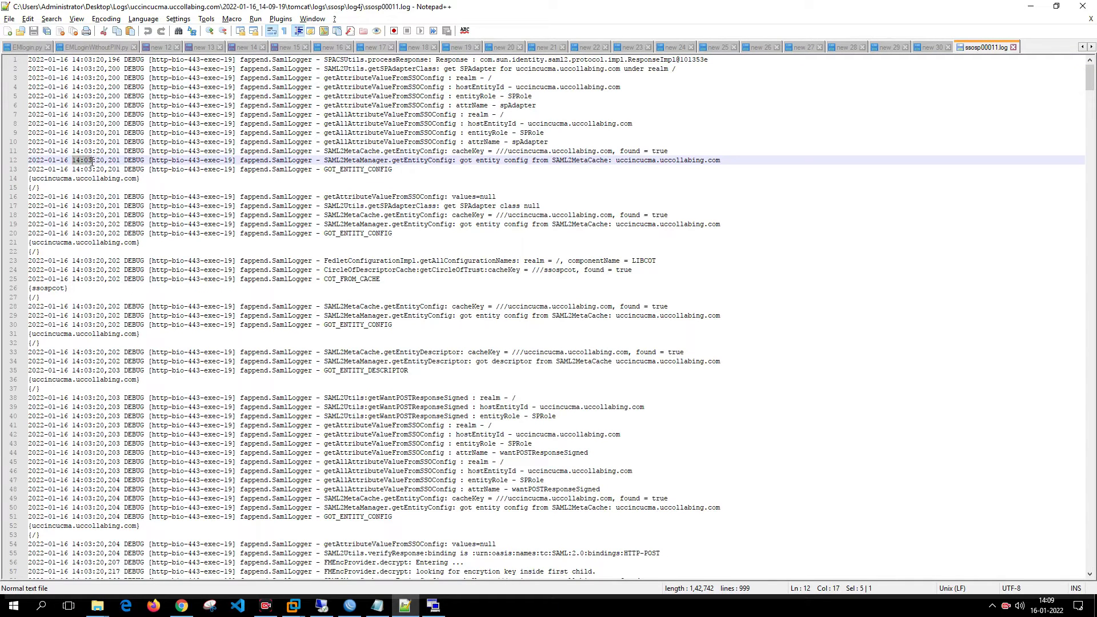
key(ctrl+f)
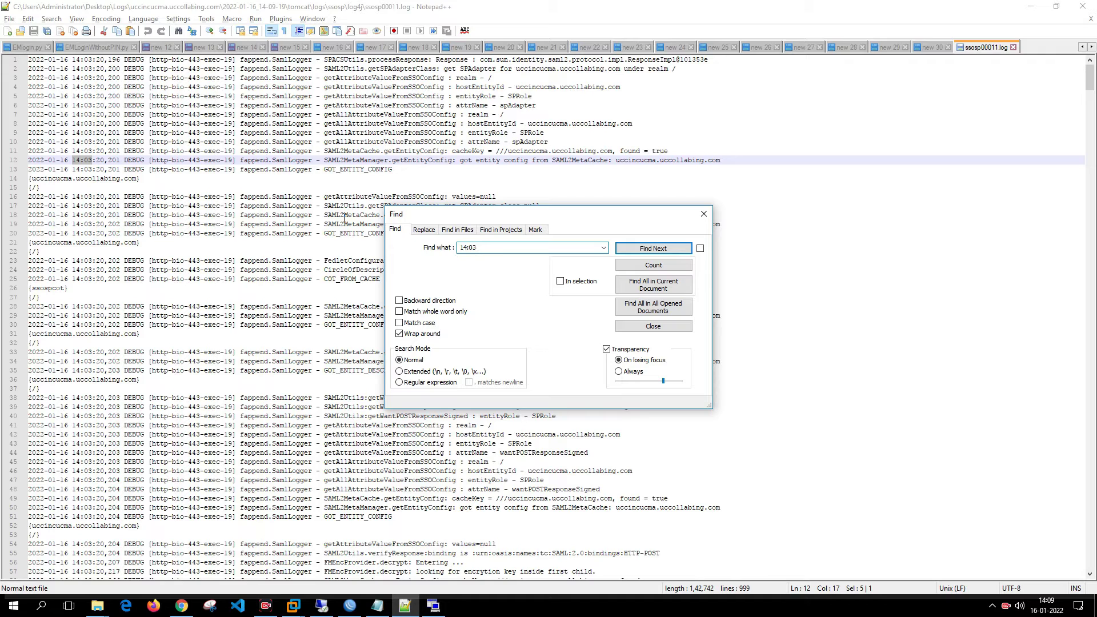
text(4)
key(Return)
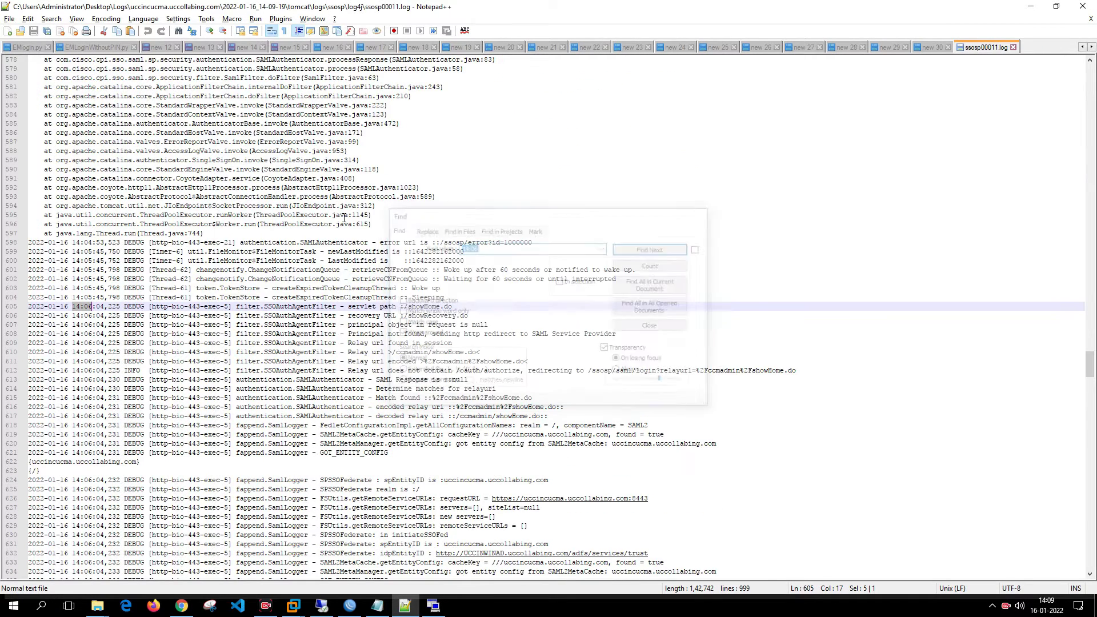
key(Escape)
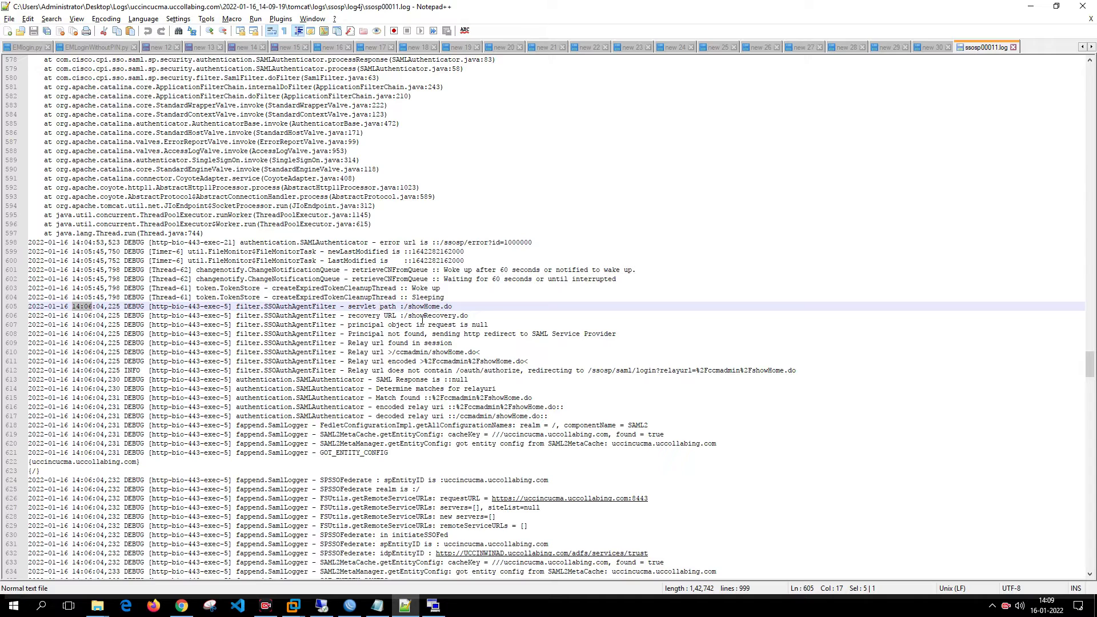
scroll(431, 311, down, 1)
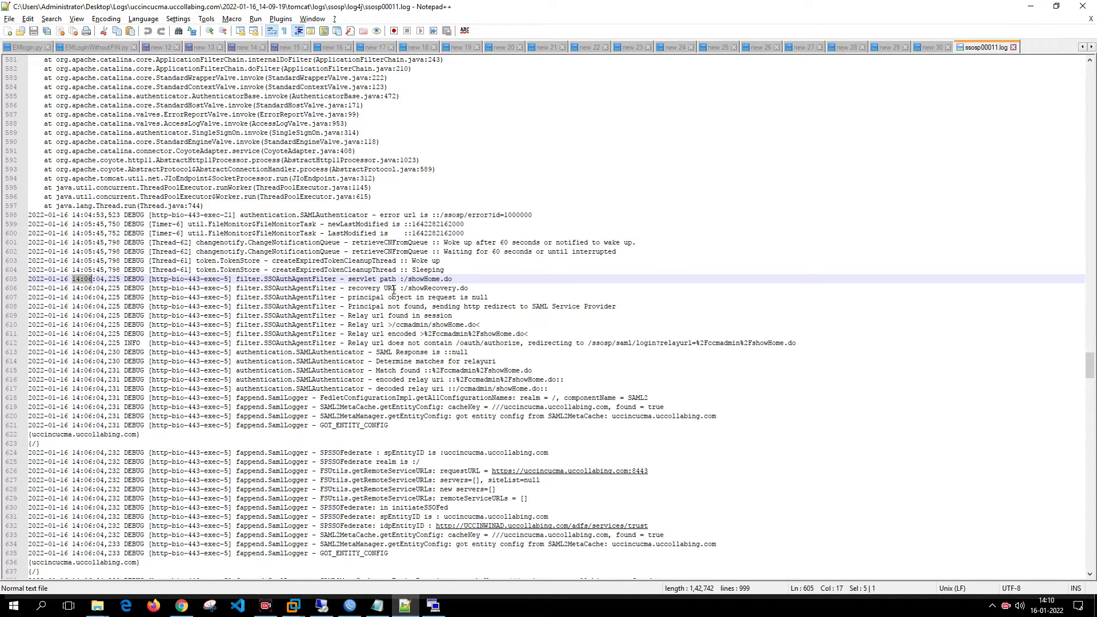
drag(386, 278, 467, 288)
scroll(485, 295, down, 1)
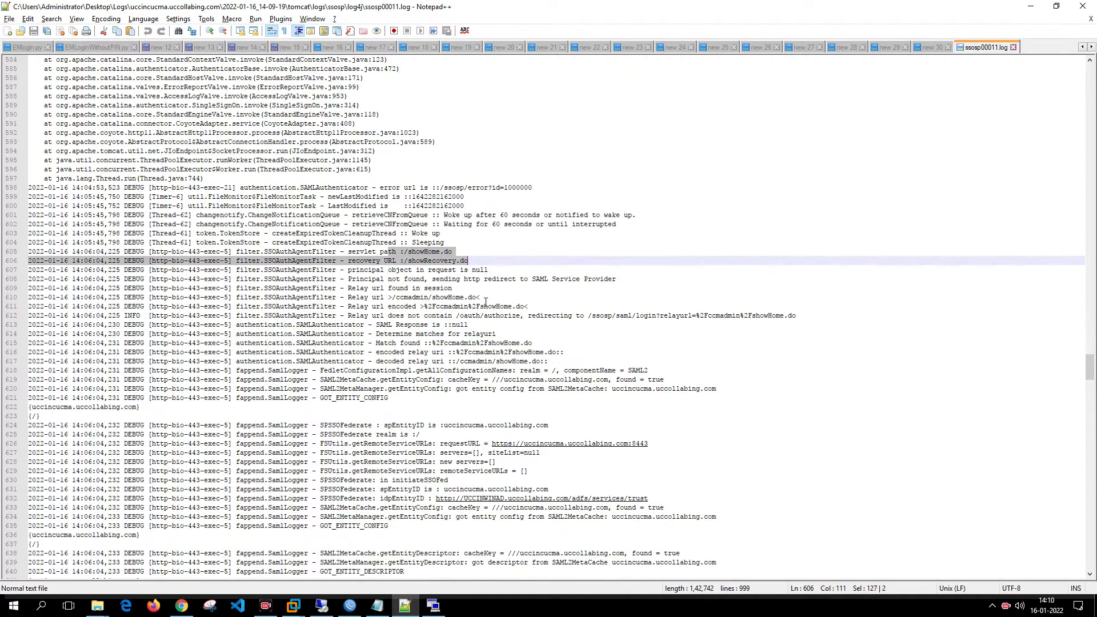
scroll(564, 279, down, 1)
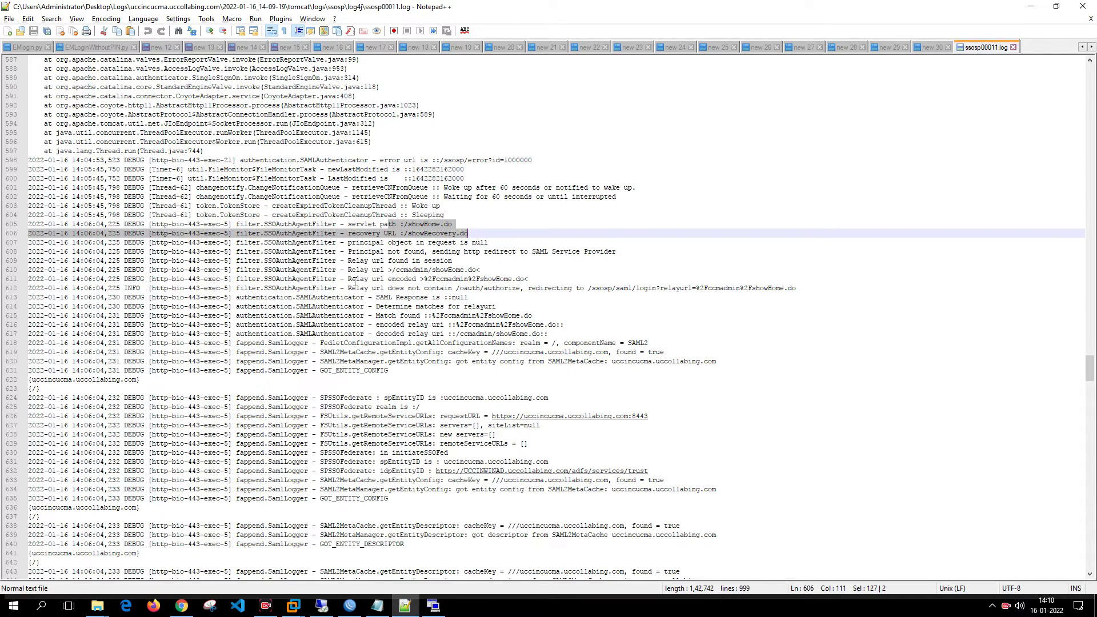
scroll(357, 281, down, 1)
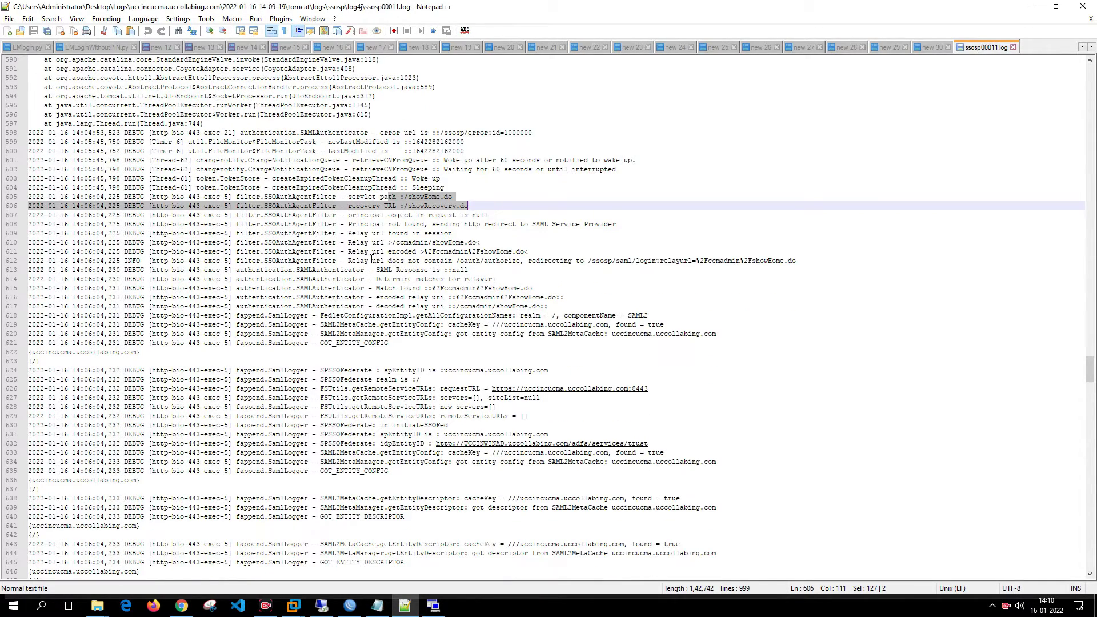
scroll(703, 260, down, 1)
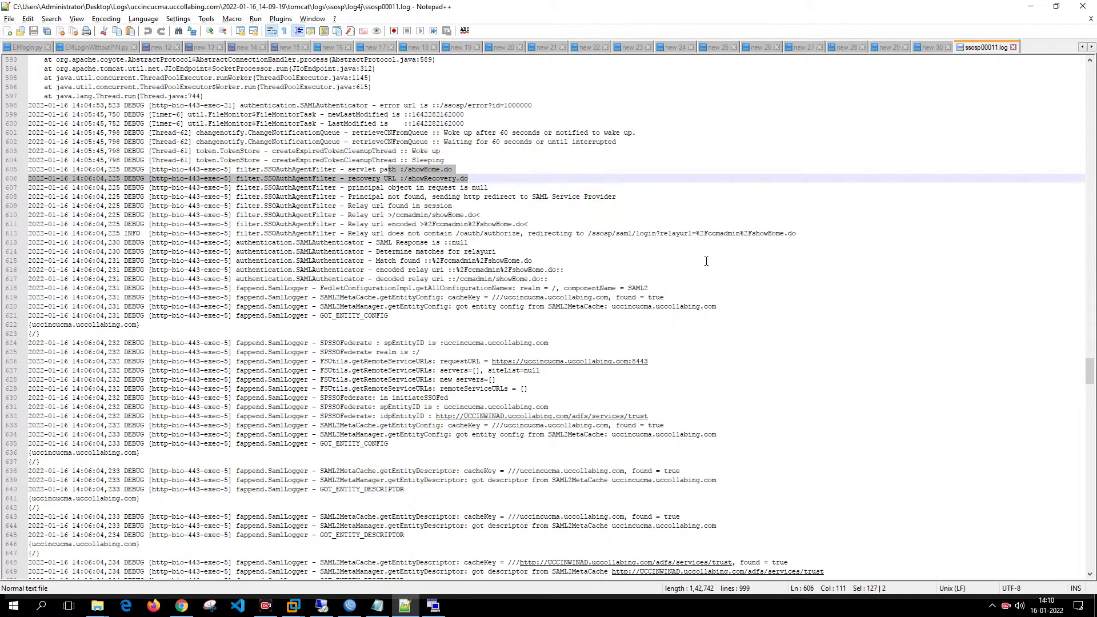
scroll(702, 261, down, 1)
scroll(704, 260, down, 1)
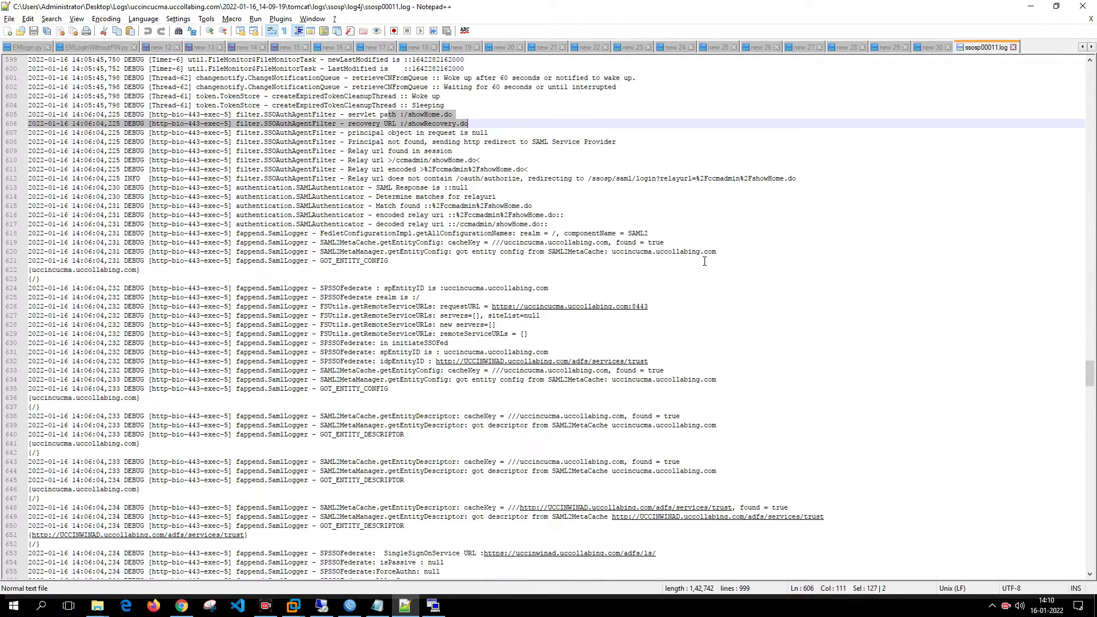
scroll(705, 261, down, 1)
scroll(704, 260, down, 1)
scroll(705, 261, down, 1)
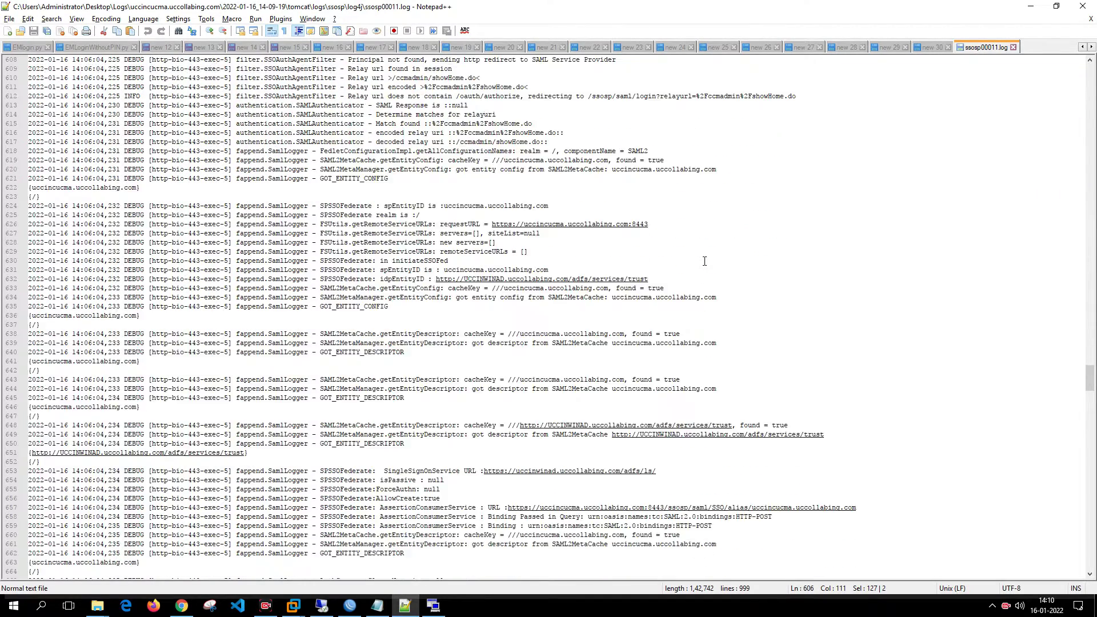
scroll(705, 261, down, 2)
scroll(705, 261, down, 1)
scroll(705, 261, down, 1)
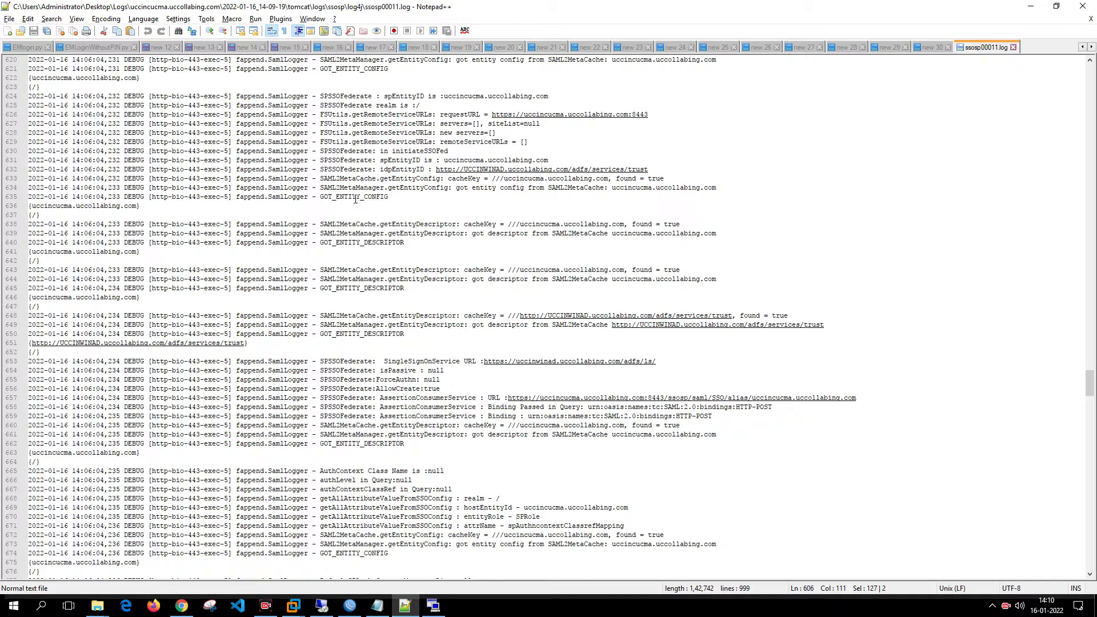
scroll(355, 200, down, 2)
scroll(355, 200, down, 1)
scroll(354, 200, down, 1)
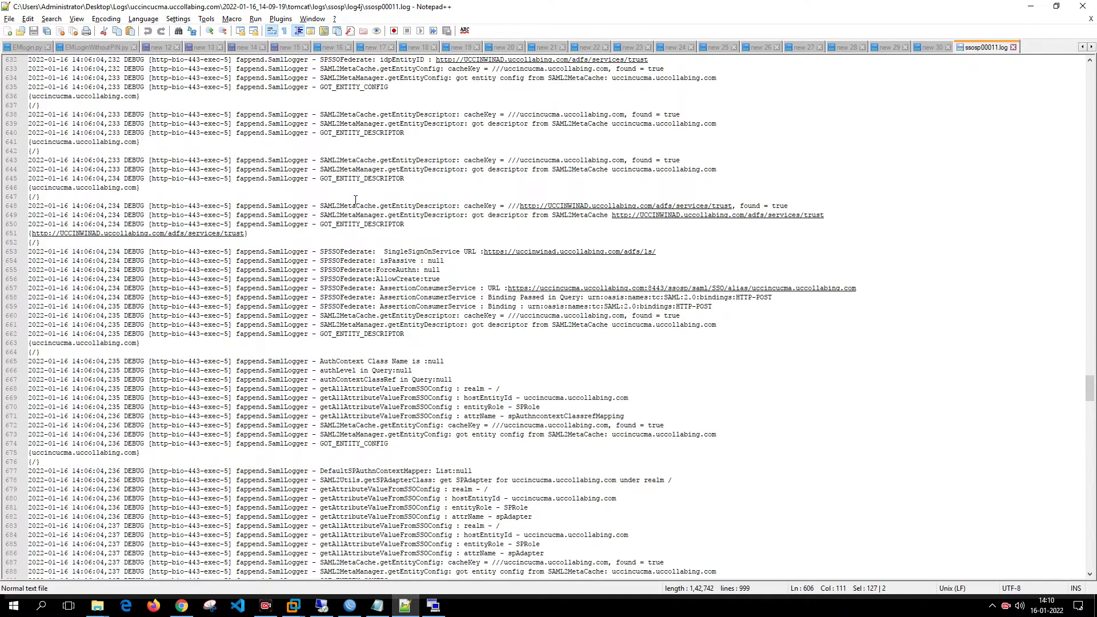
scroll(355, 200, down, 1)
scroll(355, 200, down, 2)
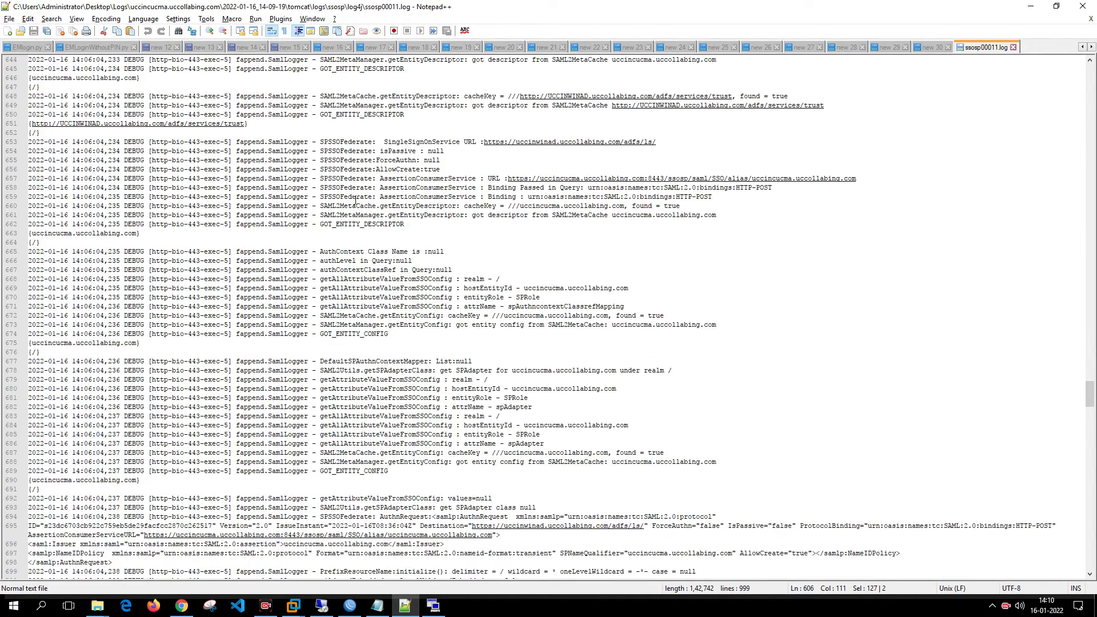
scroll(355, 200, down, 2)
scroll(354, 200, down, 2)
scroll(355, 200, down, 1)
scroll(355, 200, down, 1)
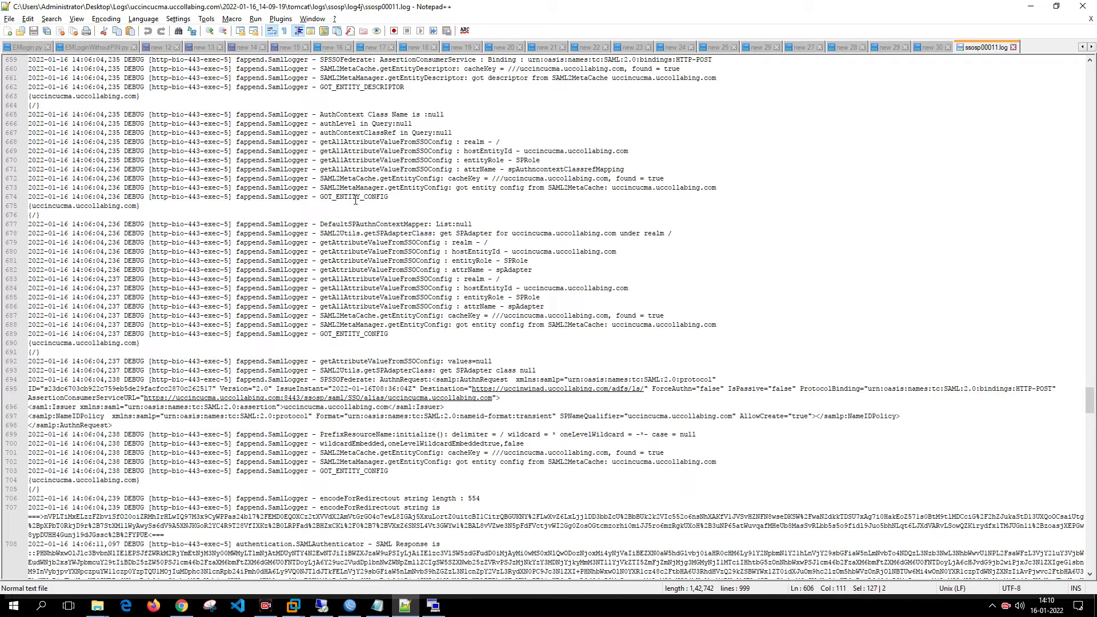
scroll(354, 200, down, 1)
scroll(356, 200, down, 1)
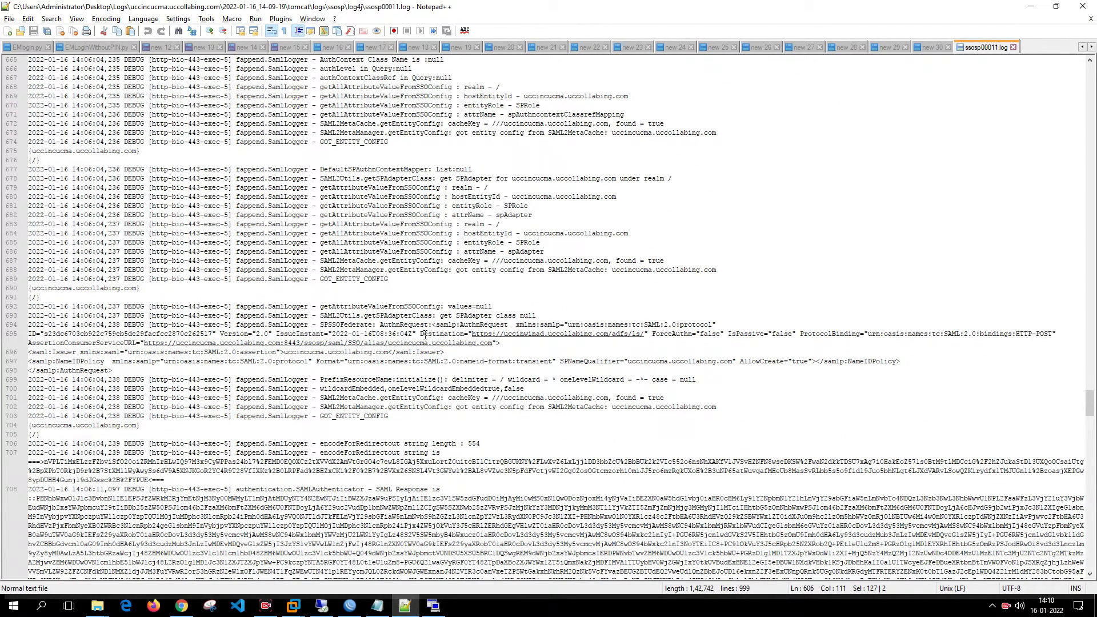
drag(421, 333, 643, 335)
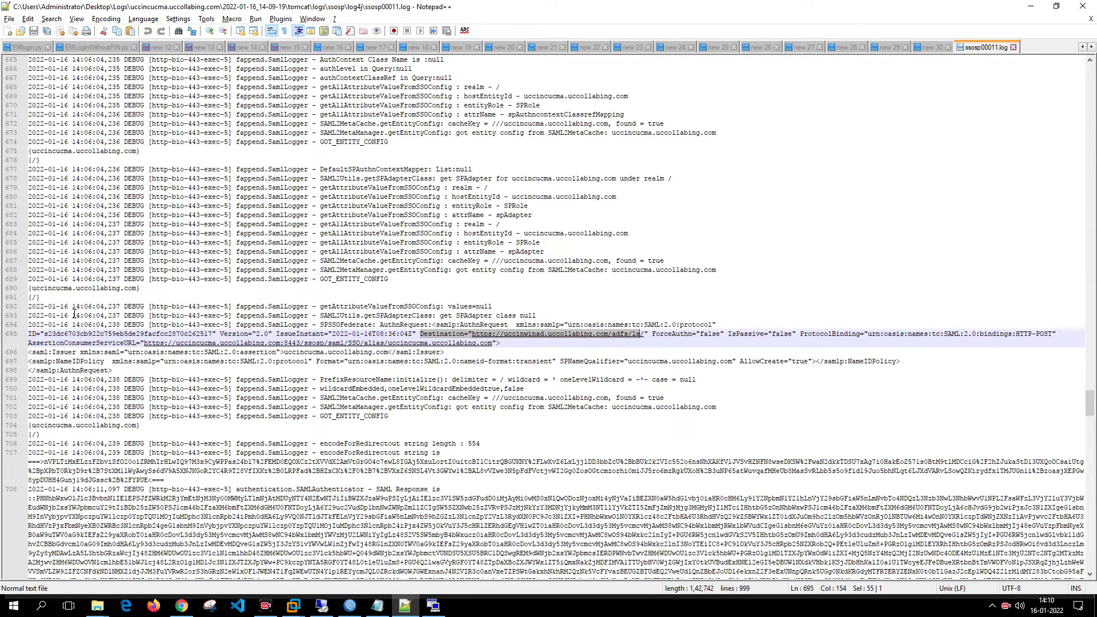
drag(72, 306, 105, 306)
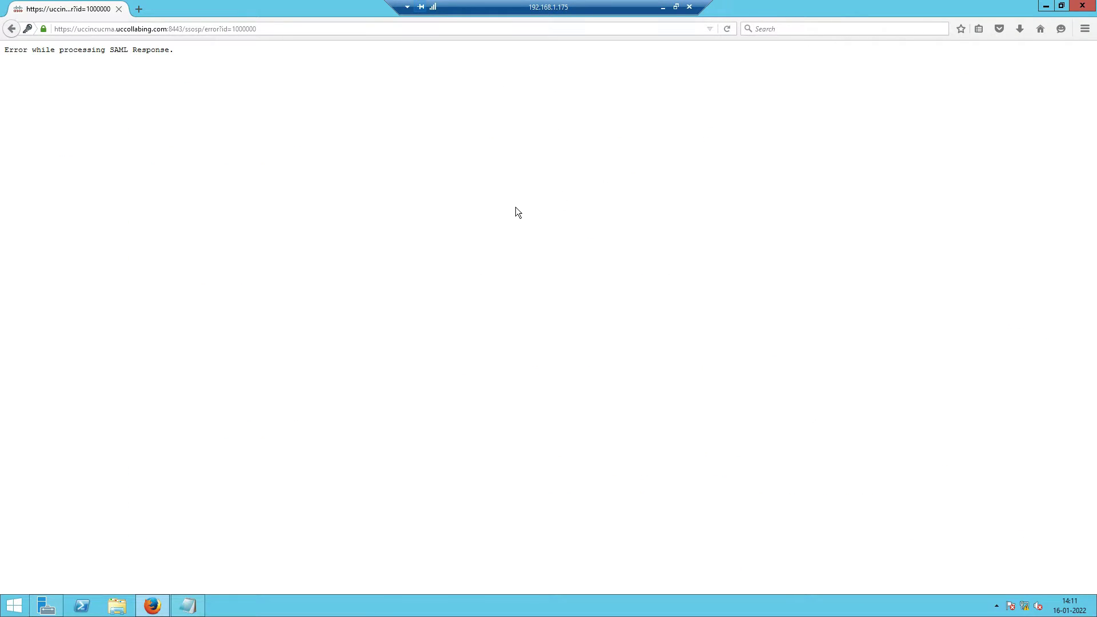
Launch Windows PowerShell from a Start search for 'power'.
key(super)
text(powe)
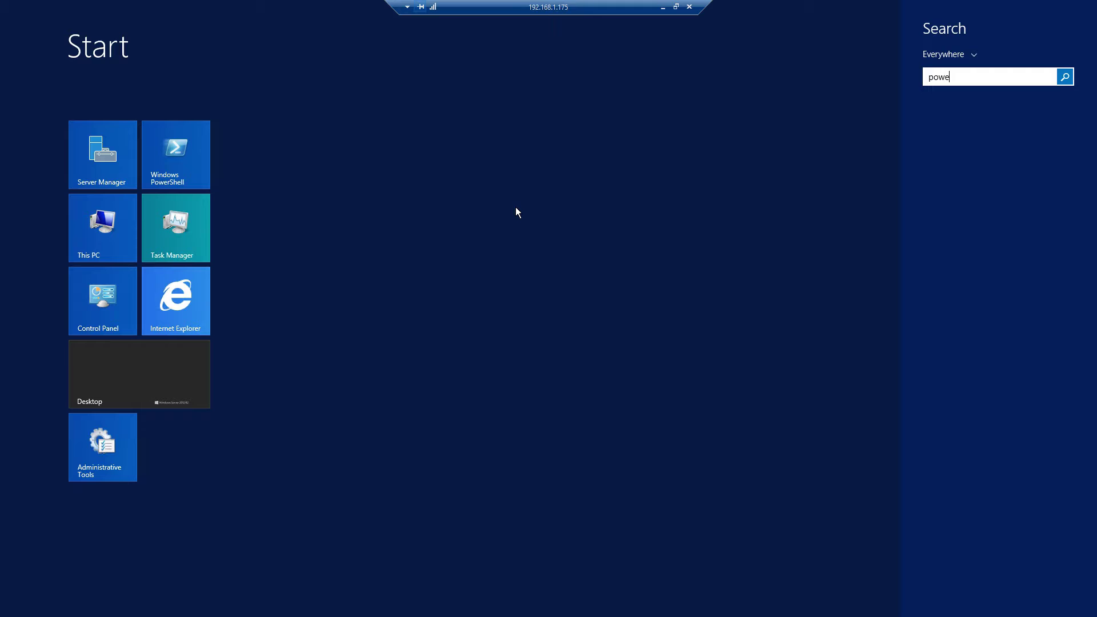
text(rShell)
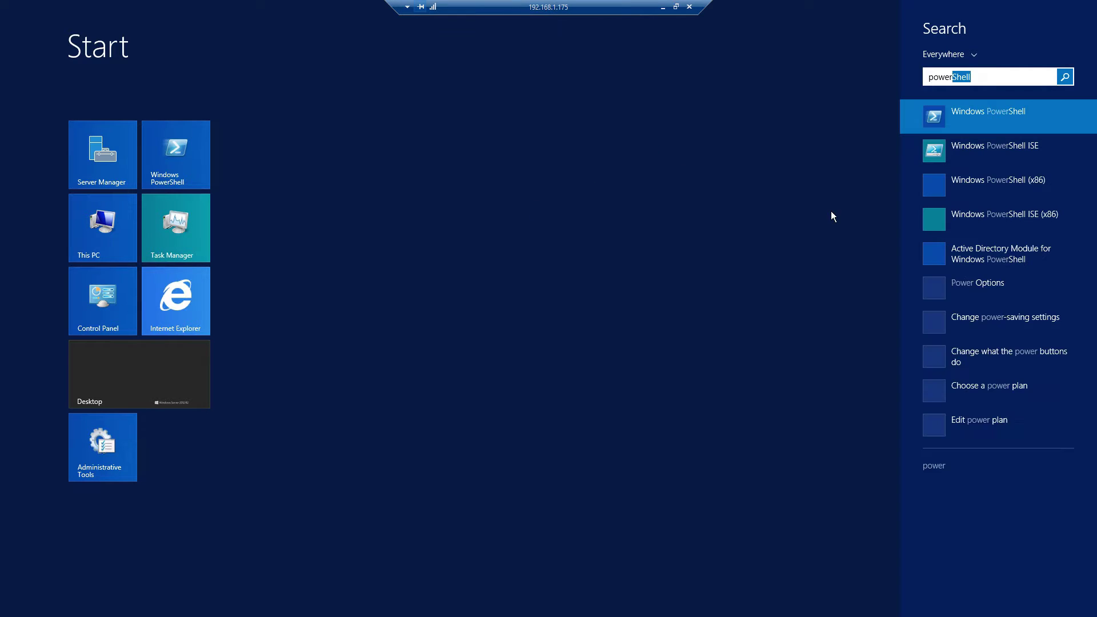
key(Return)
drag(257, 10, 583, 108)
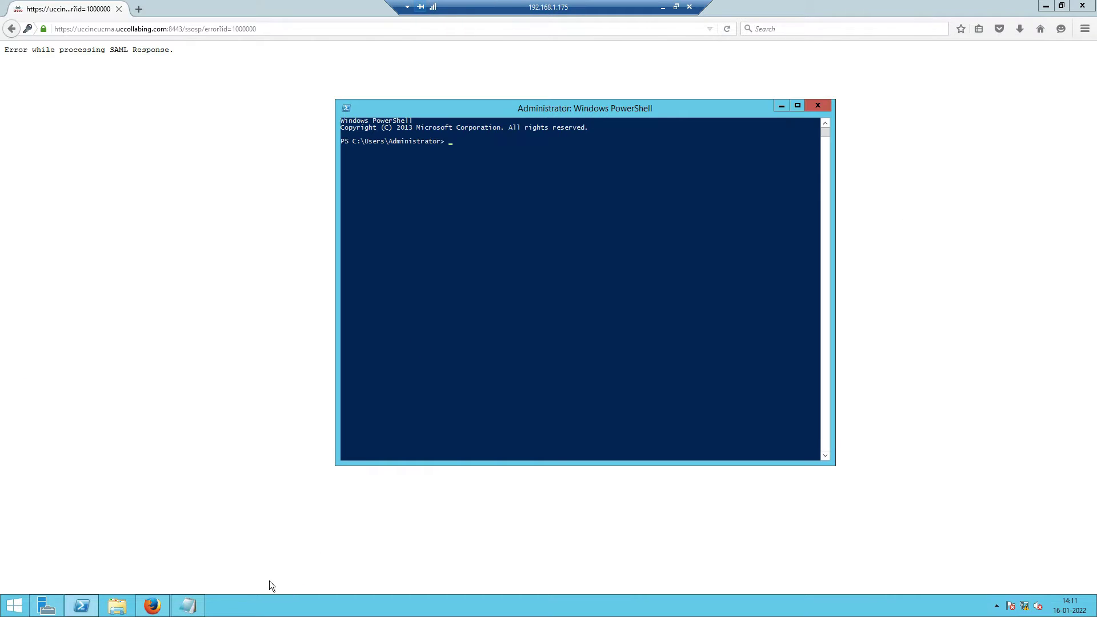
Paste Notepad line 1 into PowerShell and run it to list relying party trust identifiers.
click(186, 606)
click(375, 170)
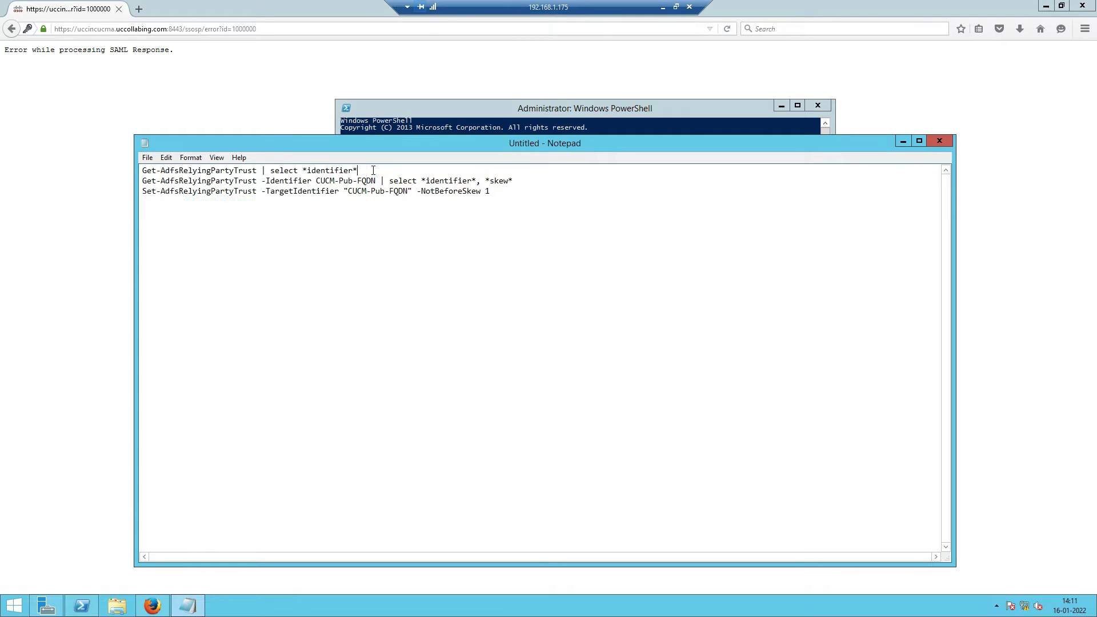
drag(360, 170, 118, 164)
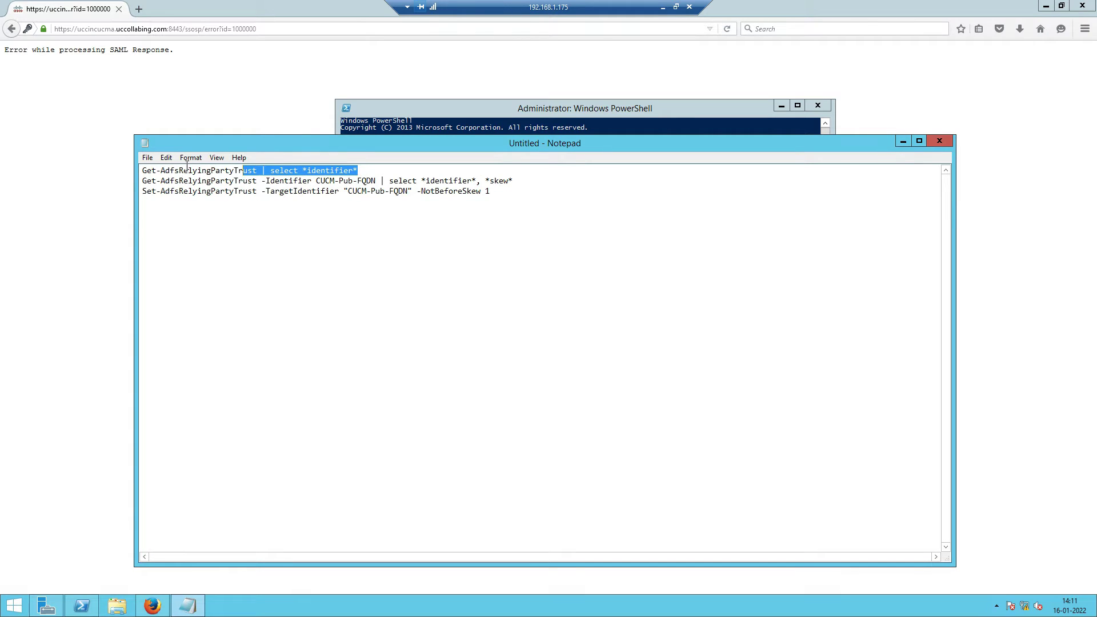
click(514, 127)
right_click(517, 150)
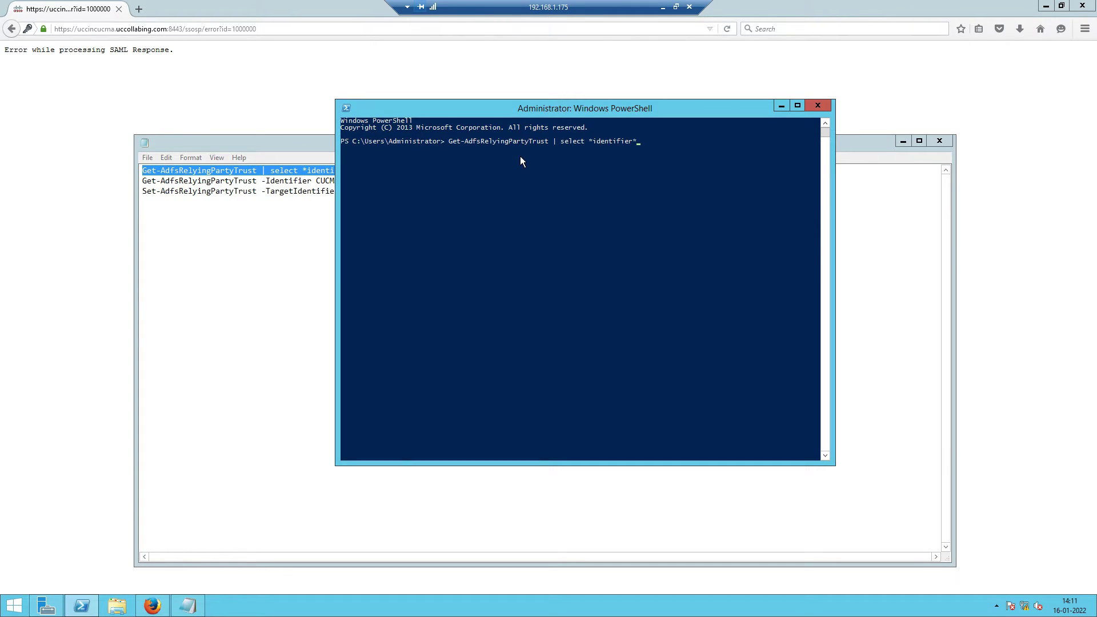
key(Return)
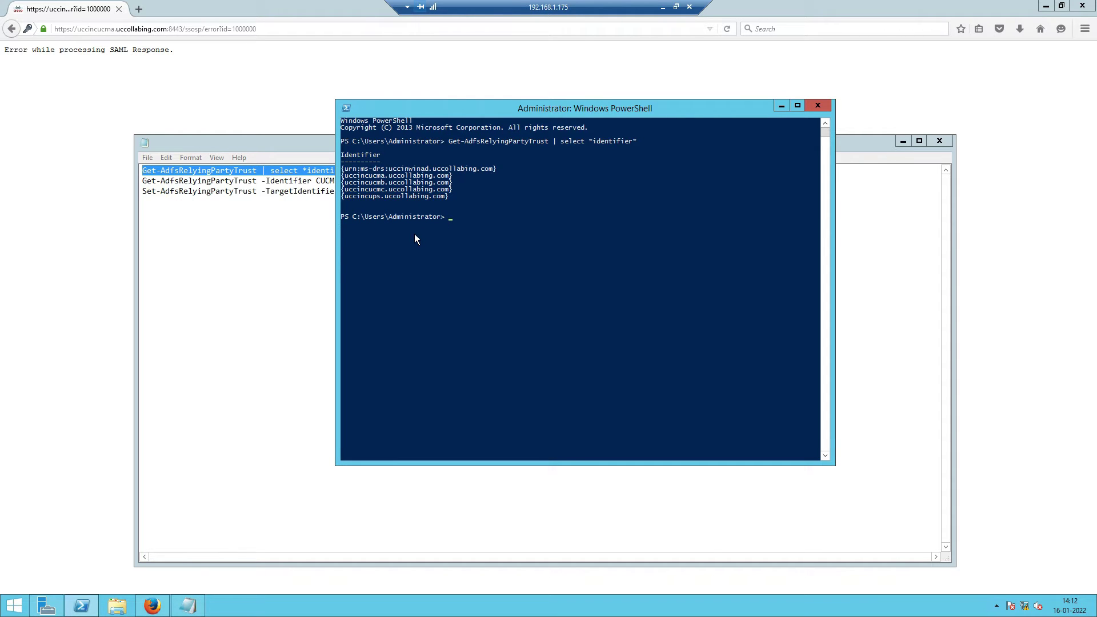
Run Notepad line 2's NotBeforeSkew query with uccincucma.uccollabing.com replacing CUCM-Pub-FQDN; it returns 0.
click(266, 204)
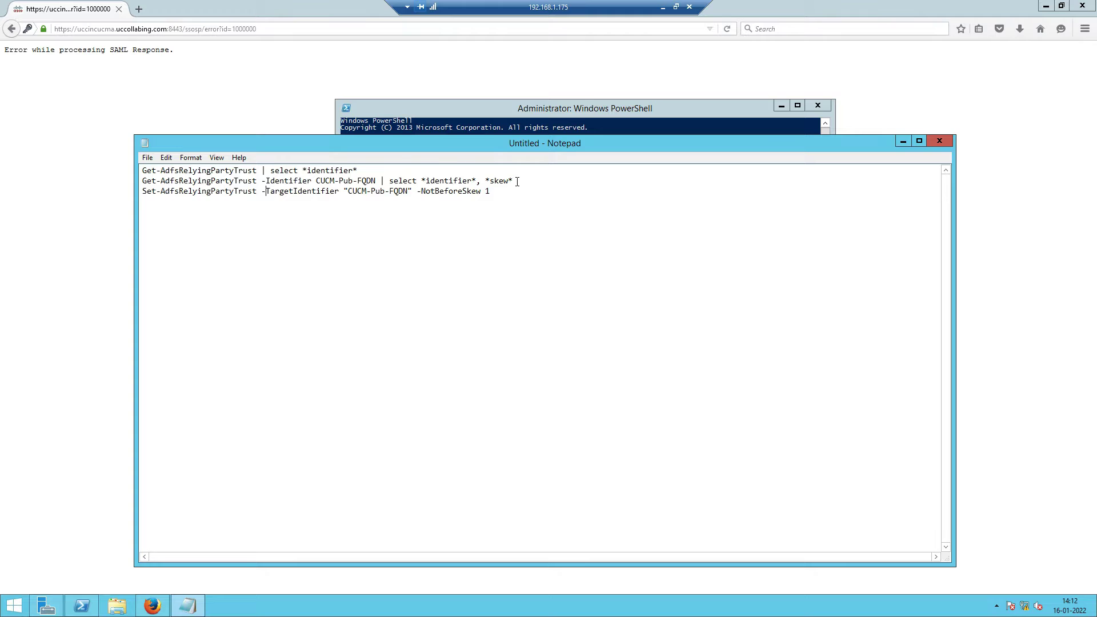
drag(514, 180, 126, 182)
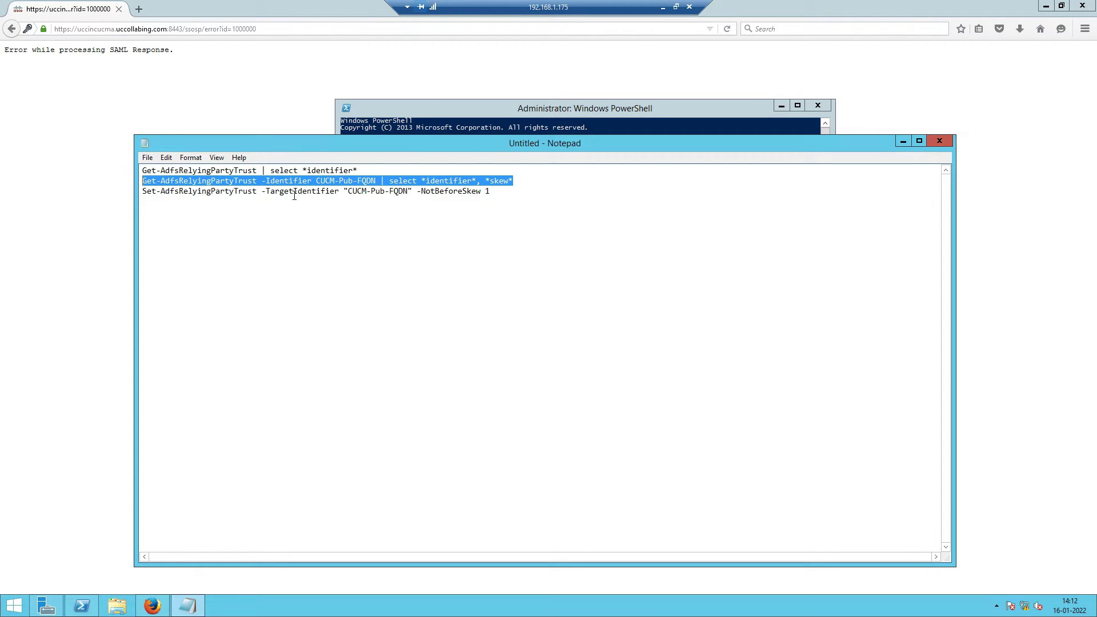
click(487, 181)
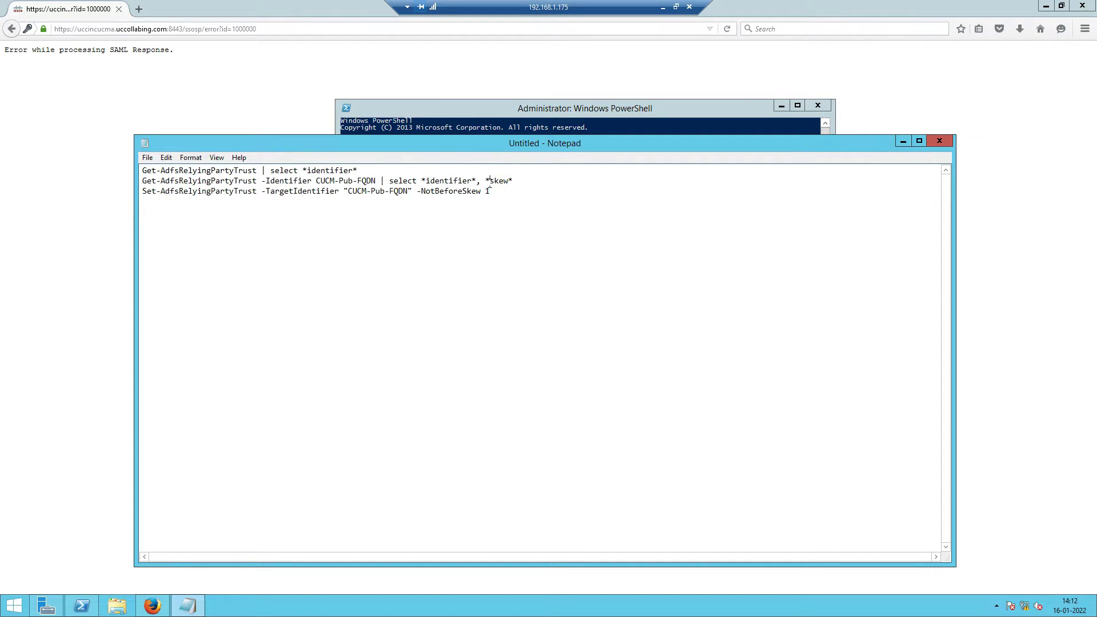
drag(489, 181, 510, 182)
click(550, 110)
right_click(514, 170)
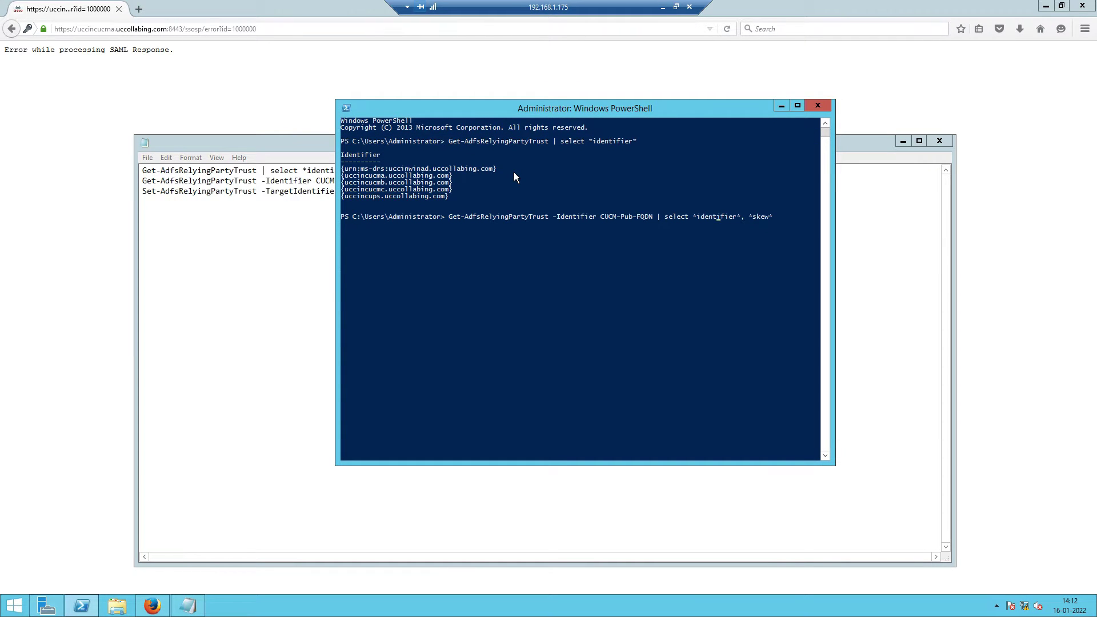
key(BackSpace)
key(BackSpace)
key(BackSpace)
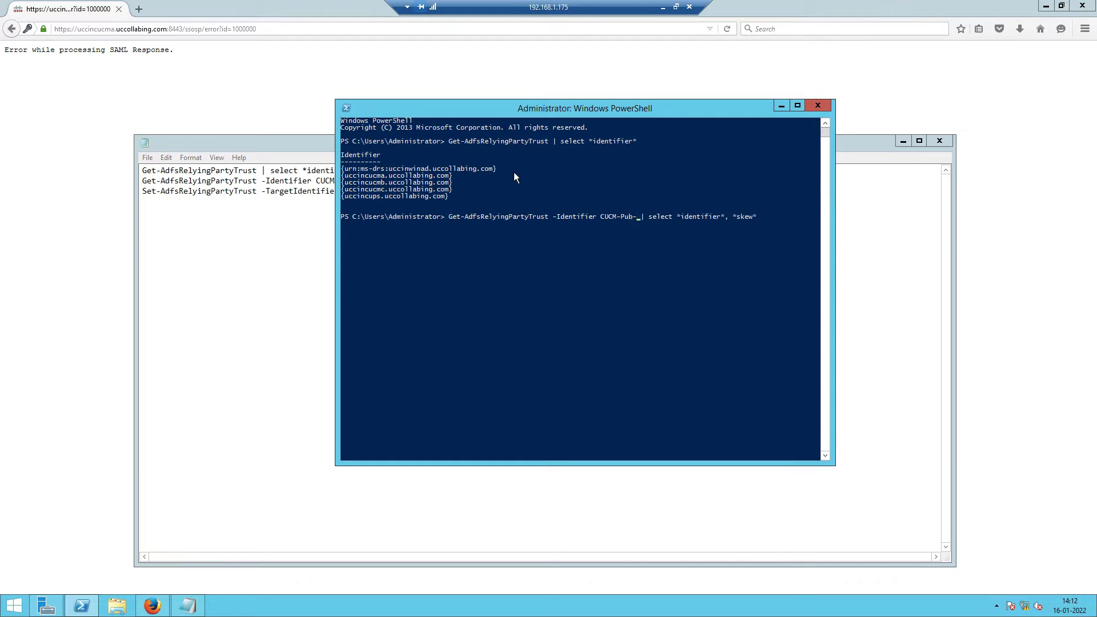
key(BackSpace)
key(BackSpace)
key(BackSpace)
text(ucci)
text(ncucma.uc)
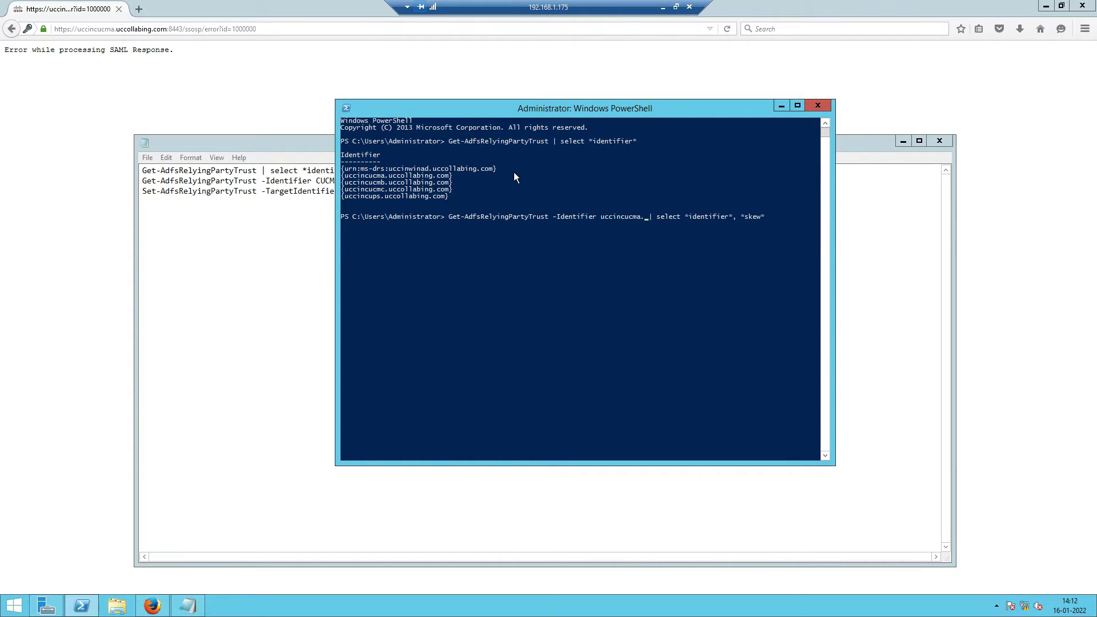
text(collabing.com)
key(Return)
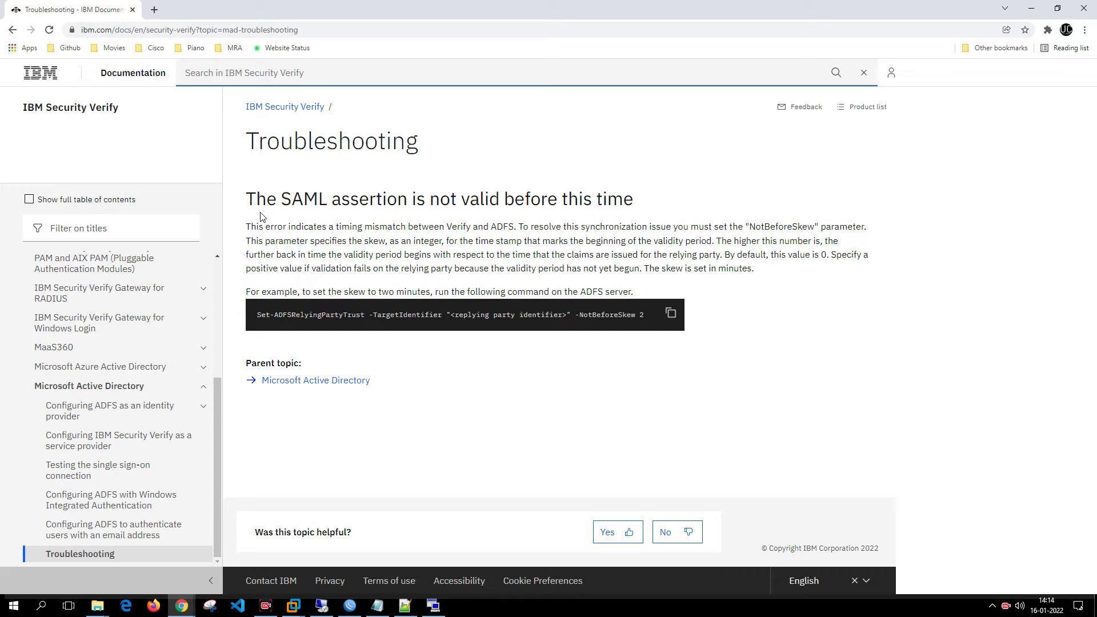
Highlight the not-valid-before heading, the NotBeforeSkew fix sentence and its default of 0.
drag(246, 199, 634, 206)
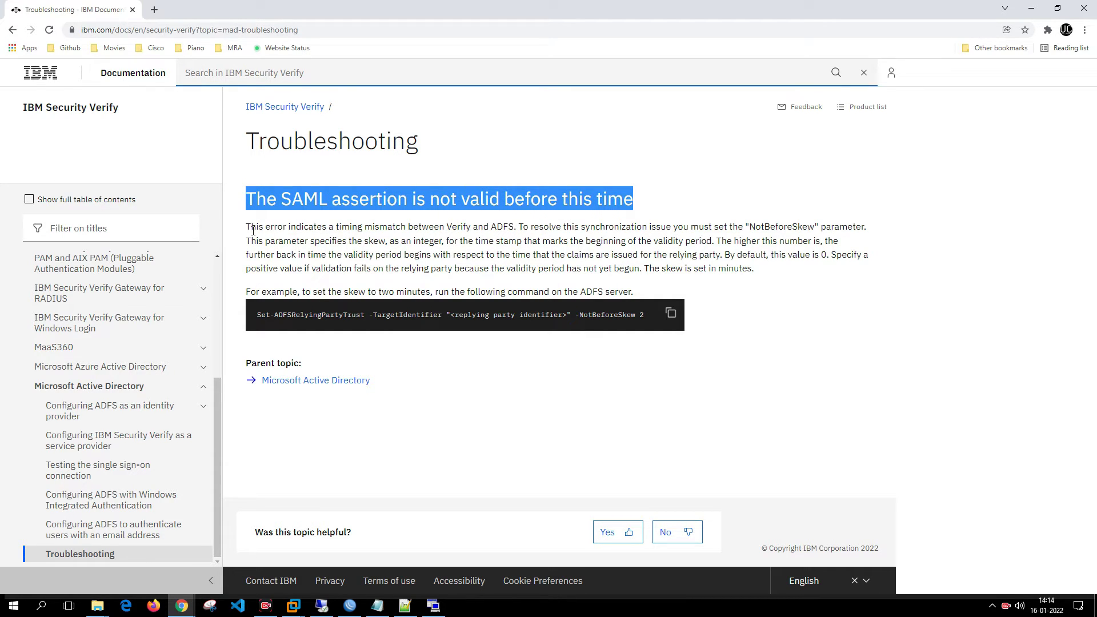
mouse_move(246, 227)
mouse_down()
mouse_move(468, 236)
mouse_move(862, 229)
mouse_up()
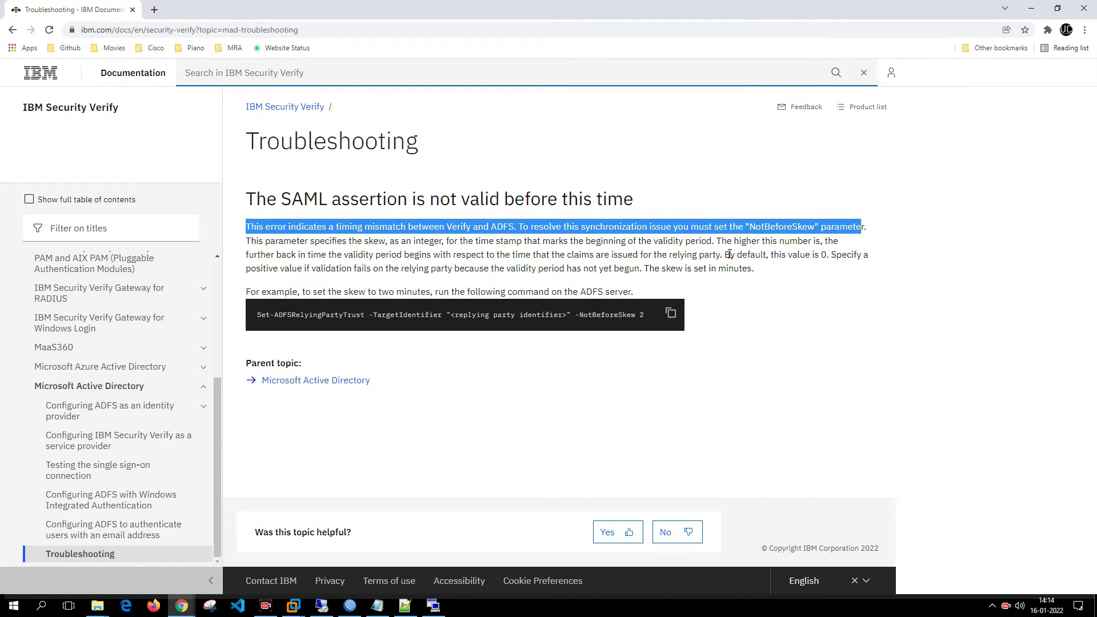
drag(726, 254, 825, 259)
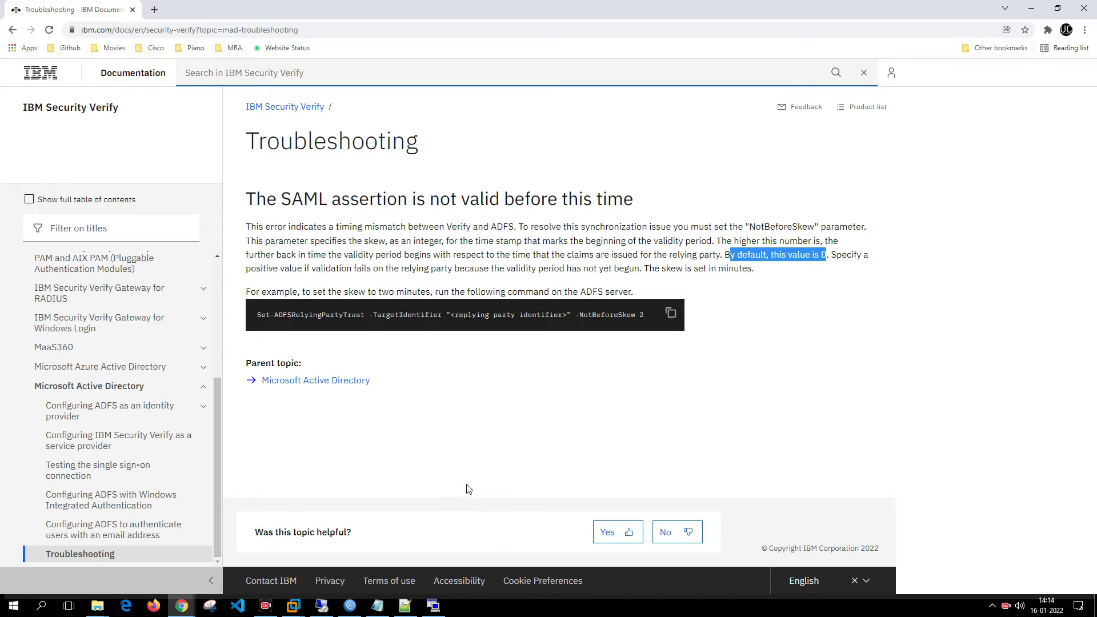
click(591, 440)
In the full-screen remote session, copy the NotBeforeSkew command from the notes.
click(322, 606)
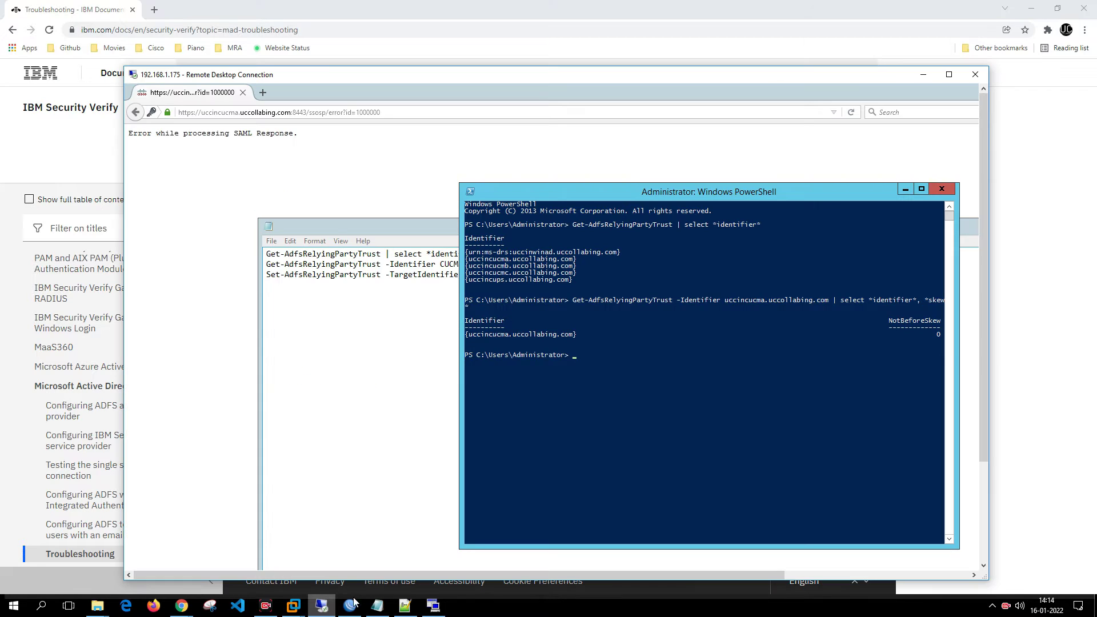
double_click(563, 78)
click(317, 190)
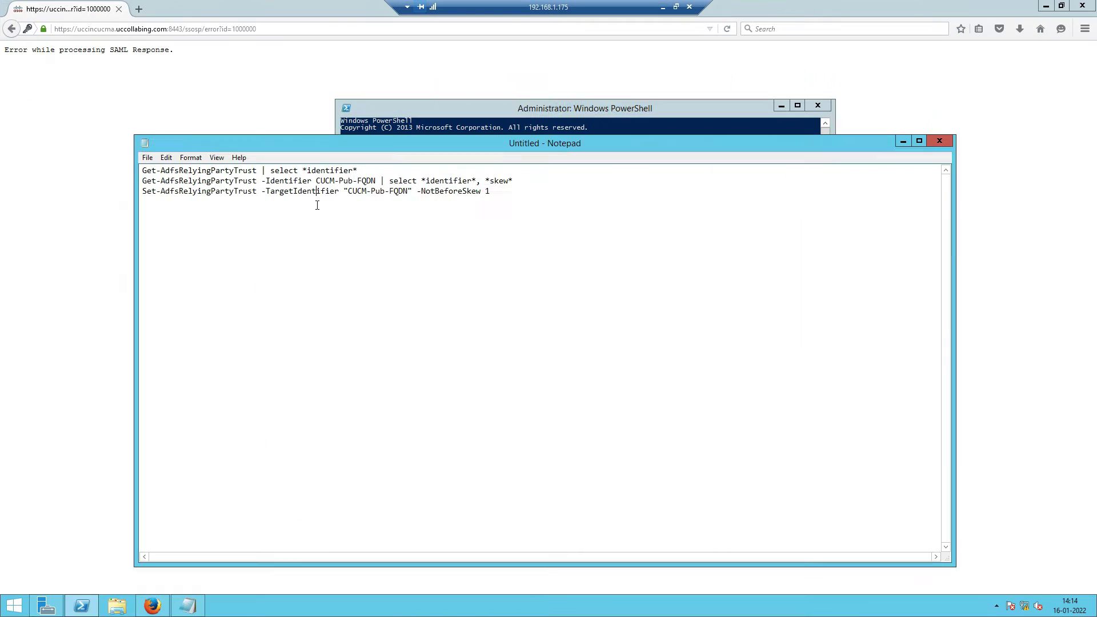
drag(490, 191, 143, 191)
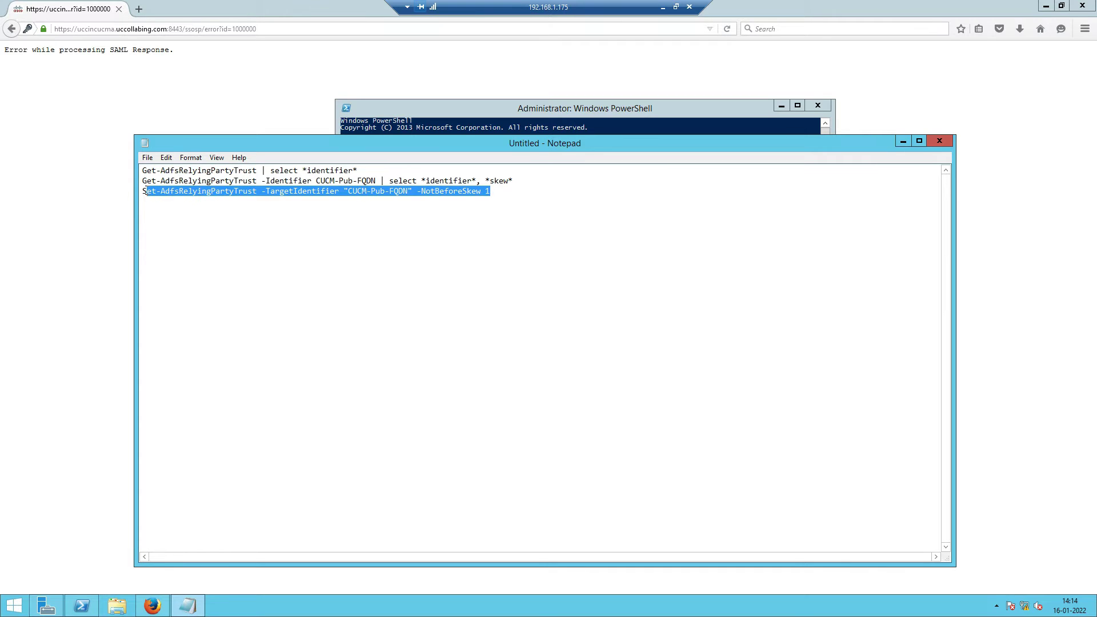
key(ctrl+c)
click(552, 109)
Apply NotBeforeSkew 1 to the uccincucma.uccollabing.com trust and re-query to confirm it reads 1.
right_click(531, 171)
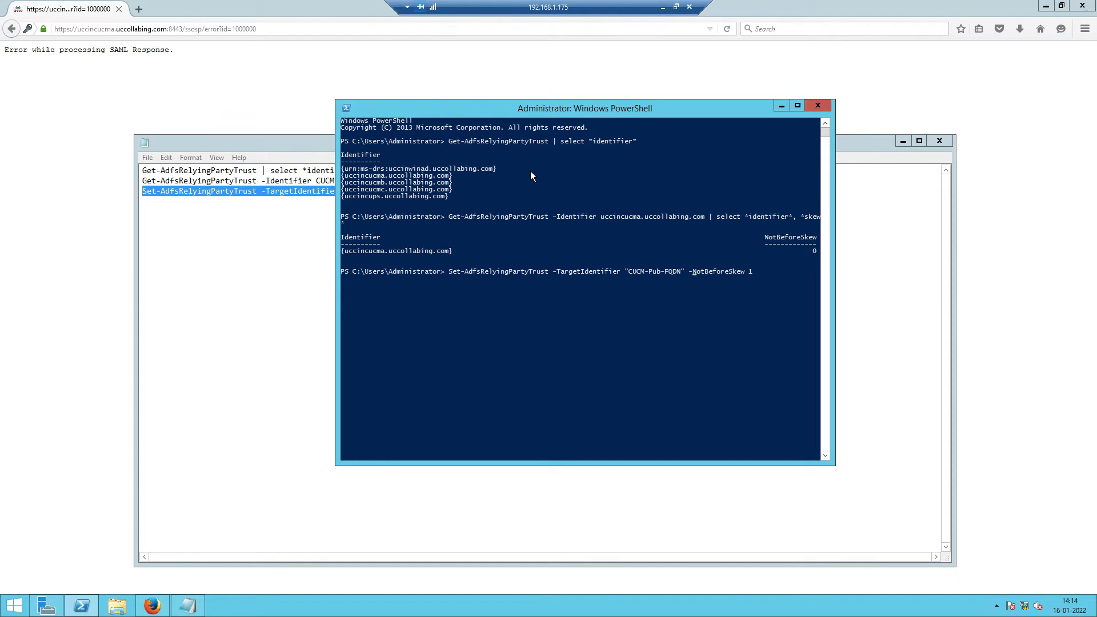
key(BackSpace)
key(BackSpace)
key(BackSpace)
key(BackSpace)
key(BackSpace)
key(BackSpace)
key(BackSpace)
key(BackSpace)
key(BackSpace)
key(BackSpace)
key(BackSpace)
key(BackSpace)
text(uccincucma.uccollabing.com)
key(Return)
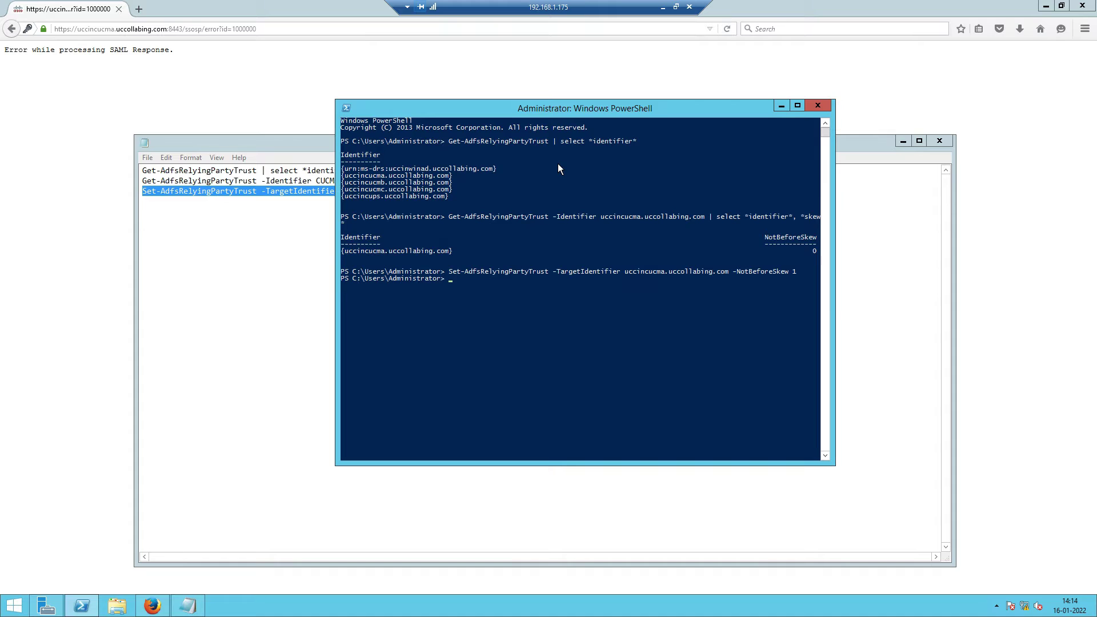
key(Up)
key(Up)
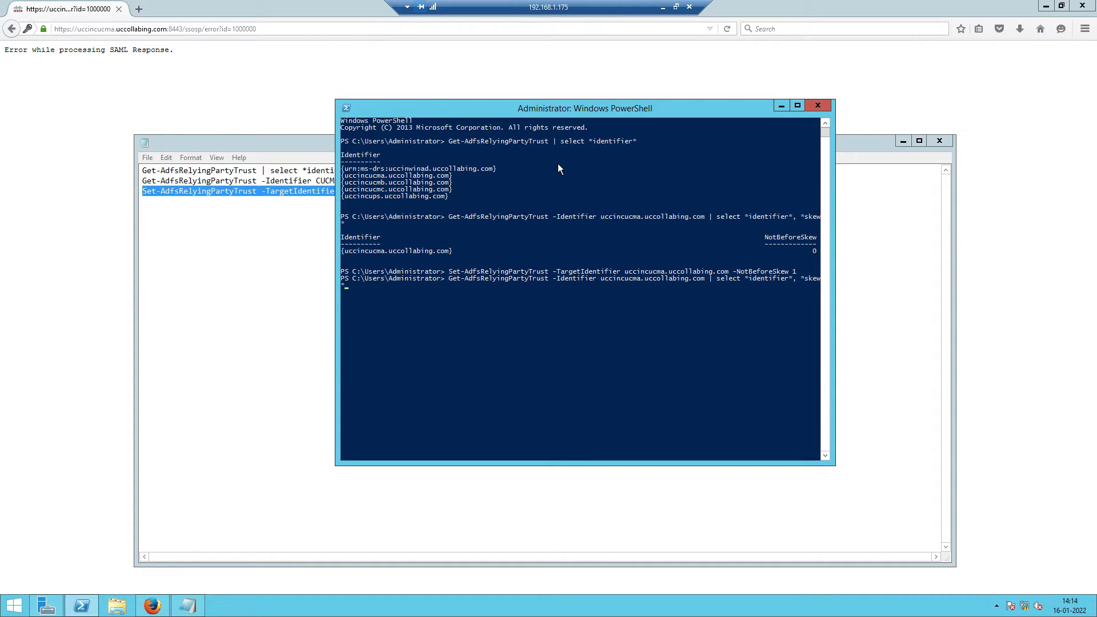
key(Return)
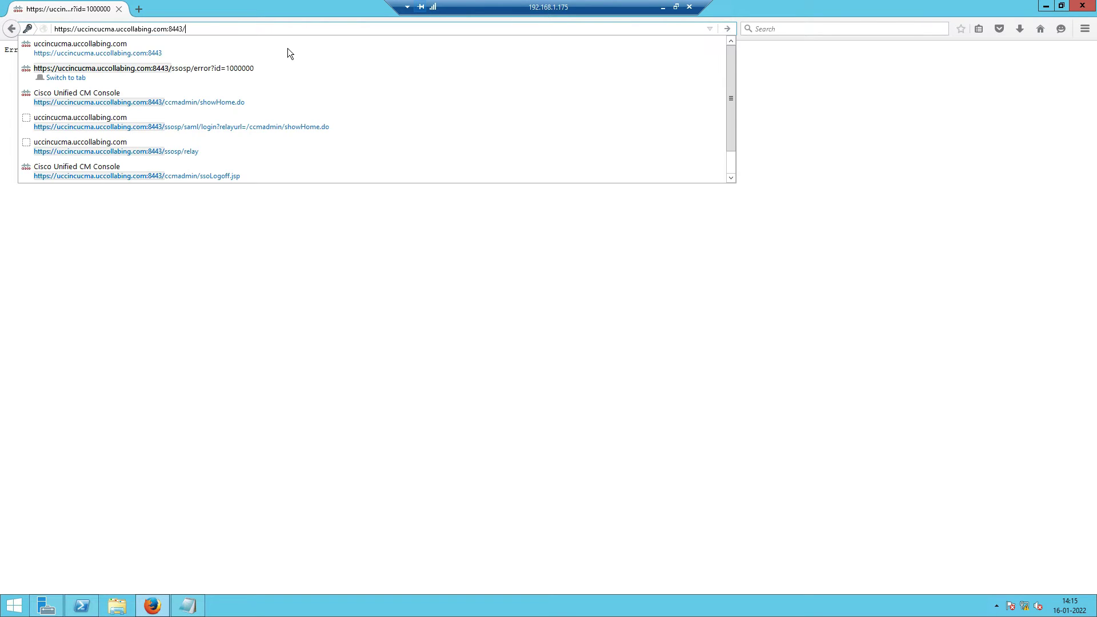
Sign in to CM Administration at uccincucma.uccollabing.com in Firefox and Internet Explorer, then minimise both.
key(Return)
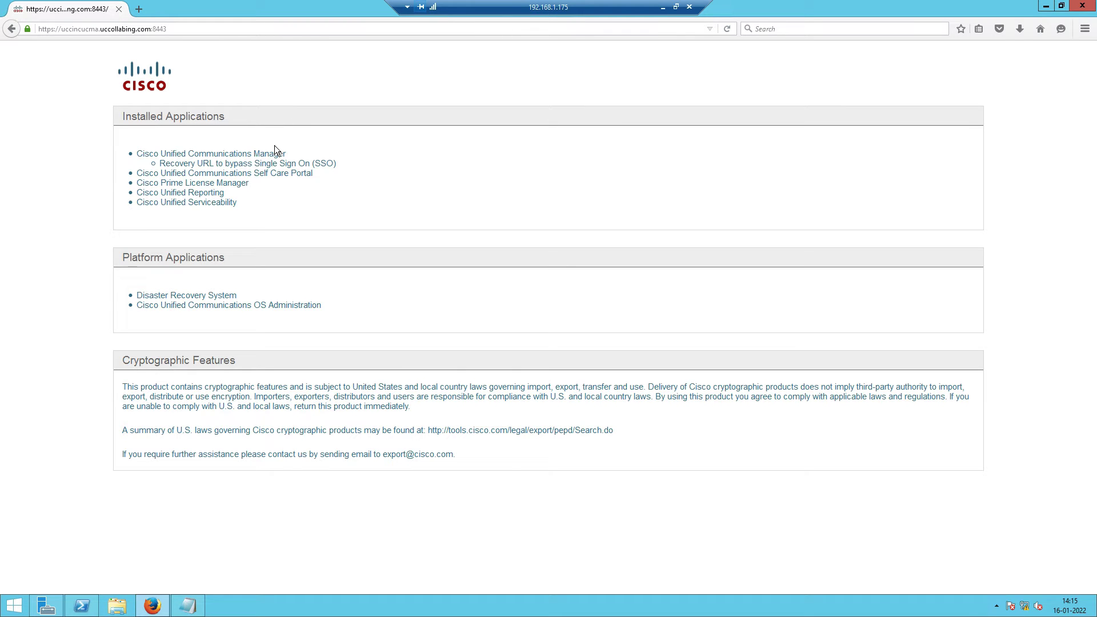
click(271, 154)
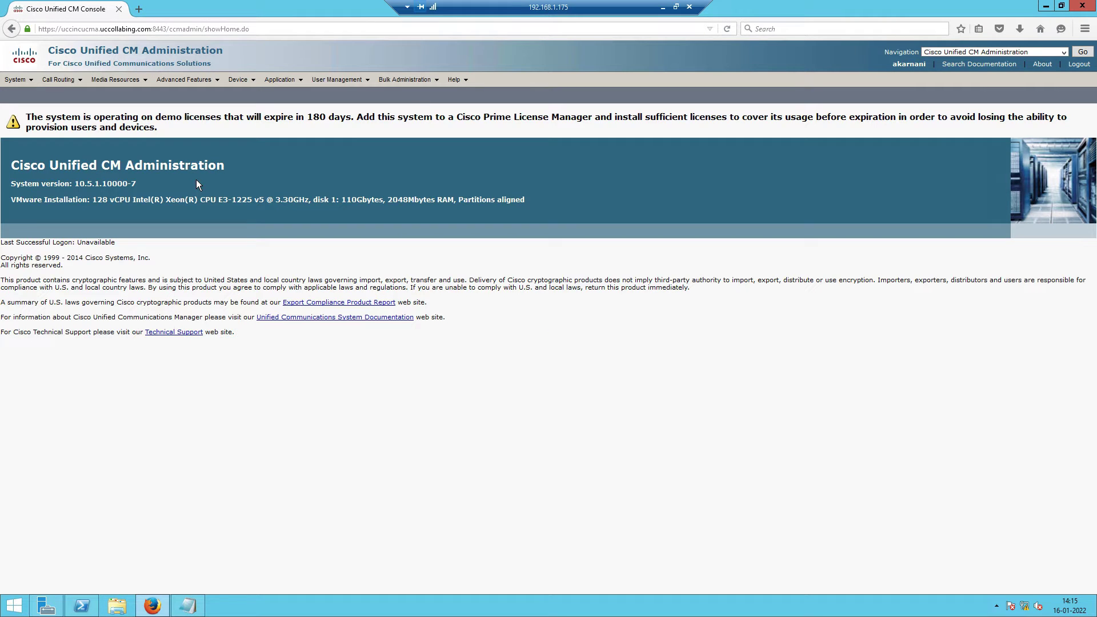
key(super+r)
text(iexplore)
key(Return)
click(207, 22)
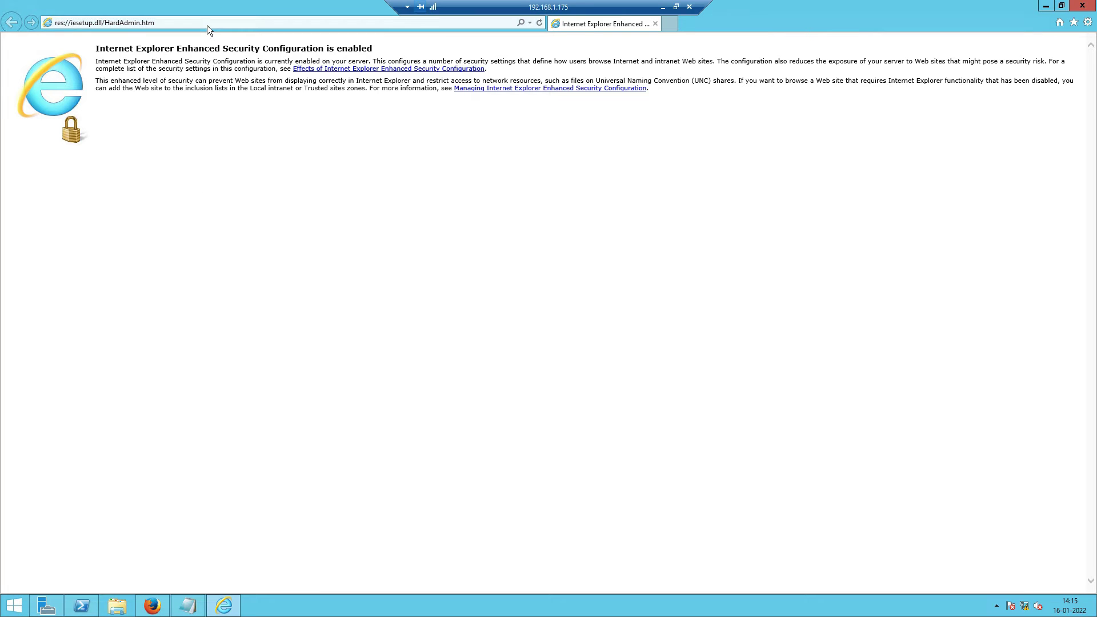
text(uccincucma.uccollabing.com:8443/)
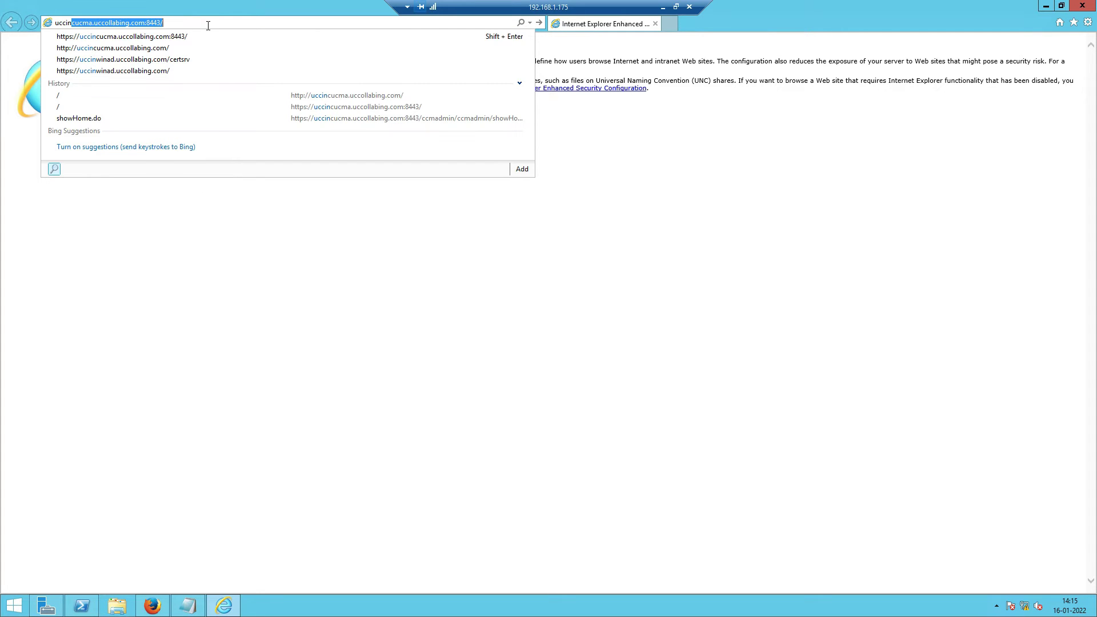
key(Return)
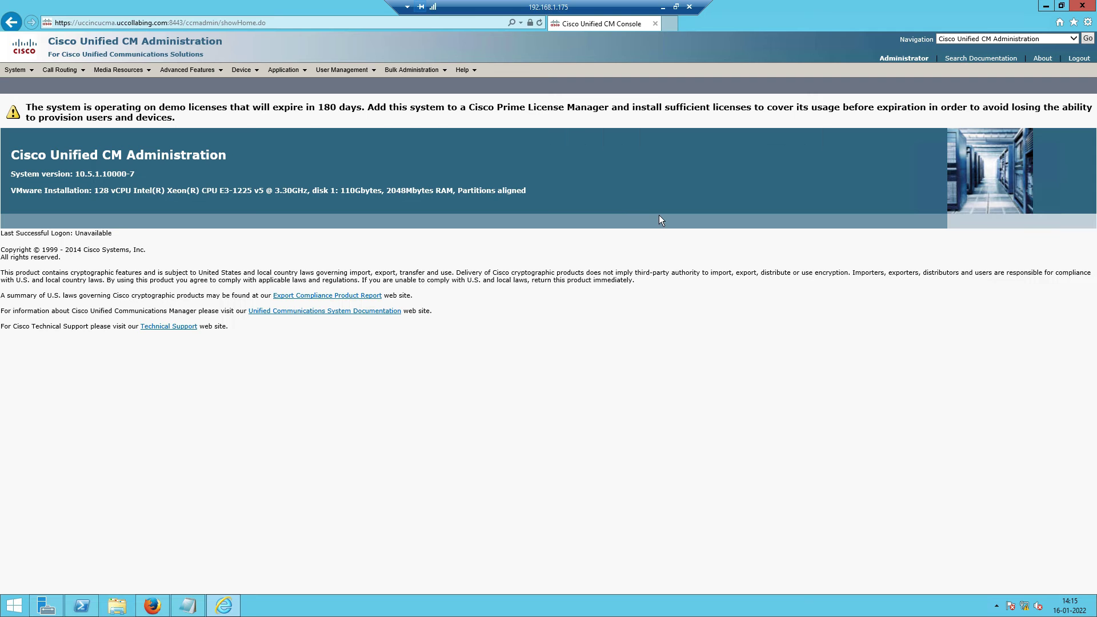
click(1046, 7)
click(1046, 9)
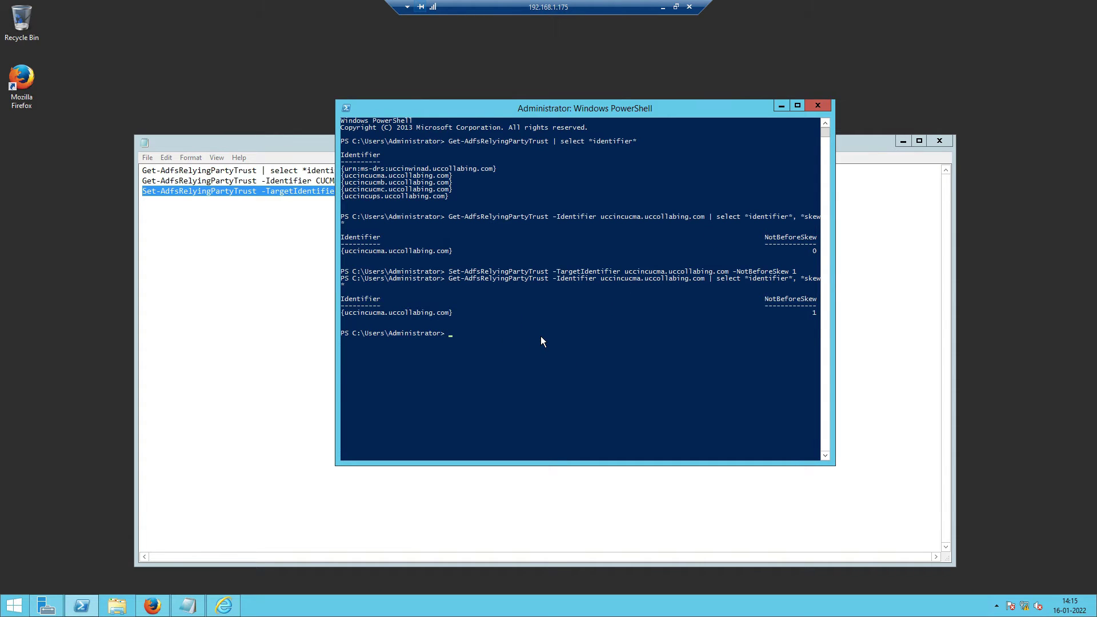
Rerun the recalled Set-AdfsRelyingPartyTrust command with NotBeforeSkew 0, then re-query to confirm 0.
key(Up)
key(Up)
key(Up)
key(Up)
key(Down)
key(Up)
key(Up)
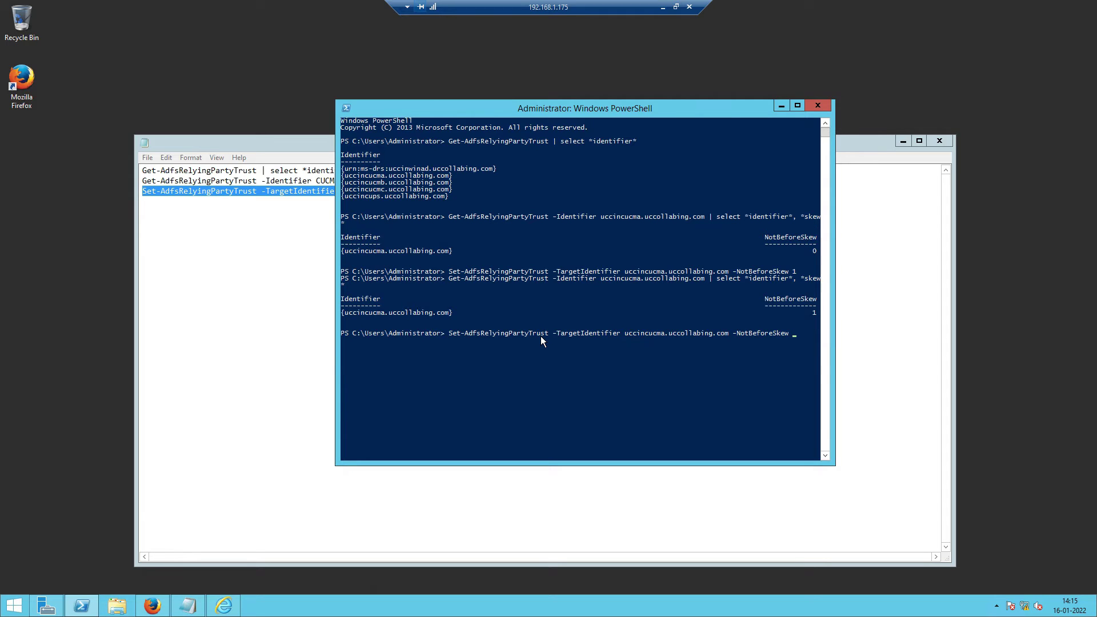
click(599, 334)
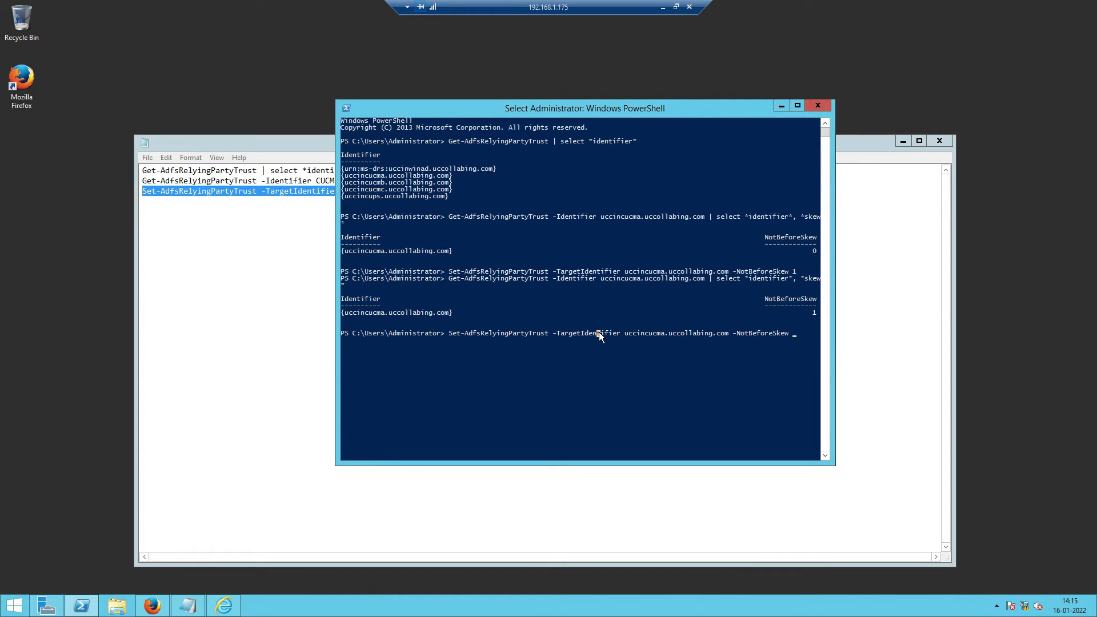
text(0)
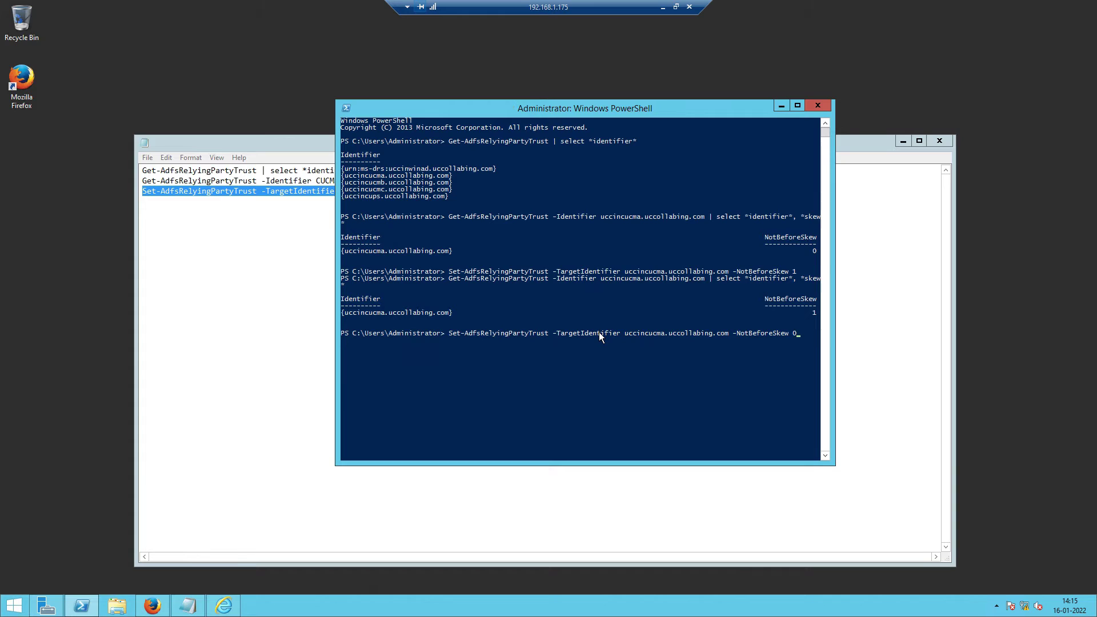
key(Return)
key(Up)
key(Up)
key(Return)
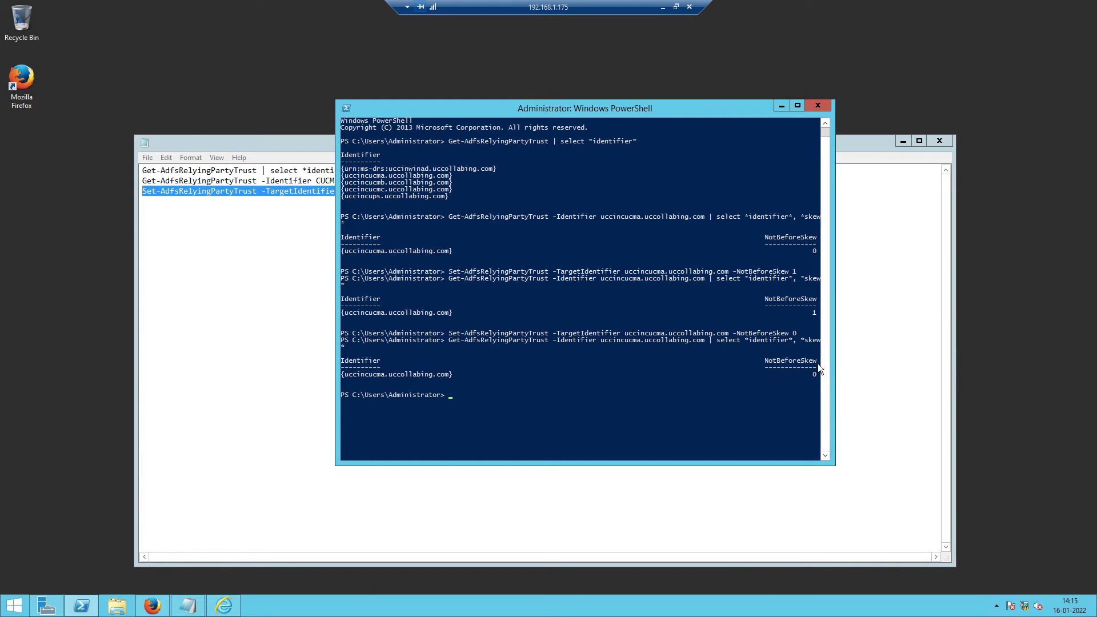
Log out, reload the uccincucma base page, retry SSO, then exit full-screen remote desktop.
click(152, 606)
click(1076, 65)
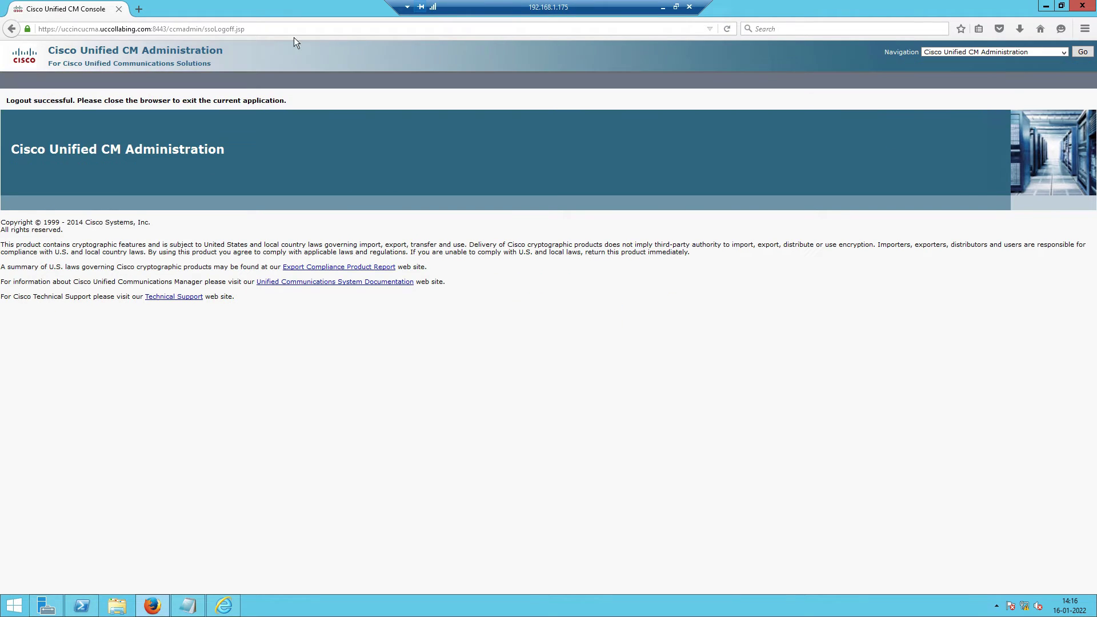
drag(169, 29, 249, 29)
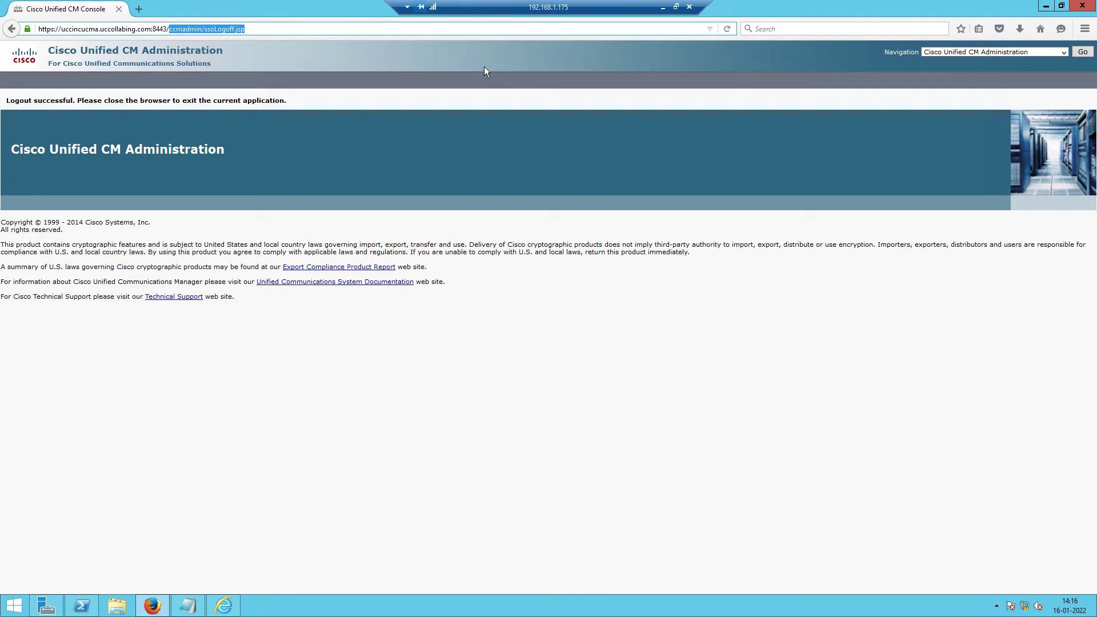
key(Delete)
key(Return)
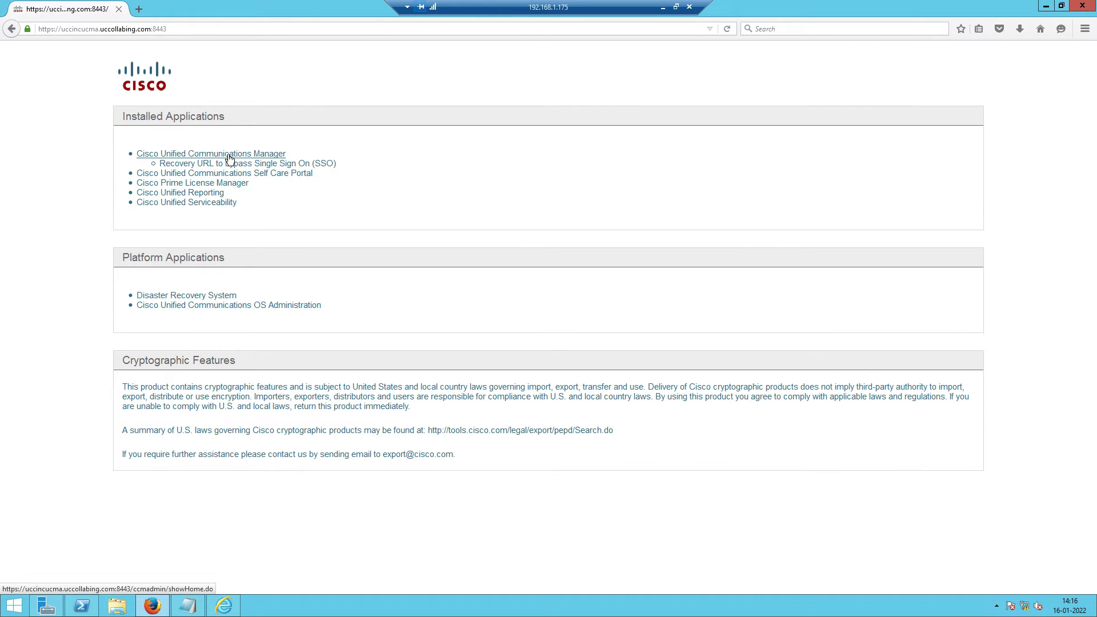
click(229, 155)
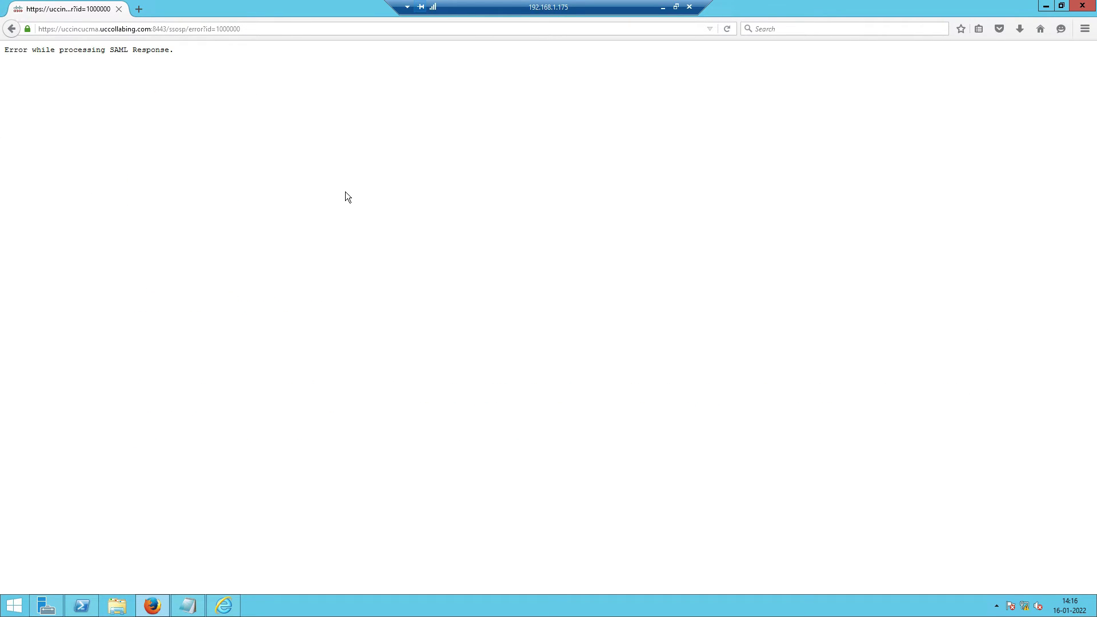
key(alt+Tab)
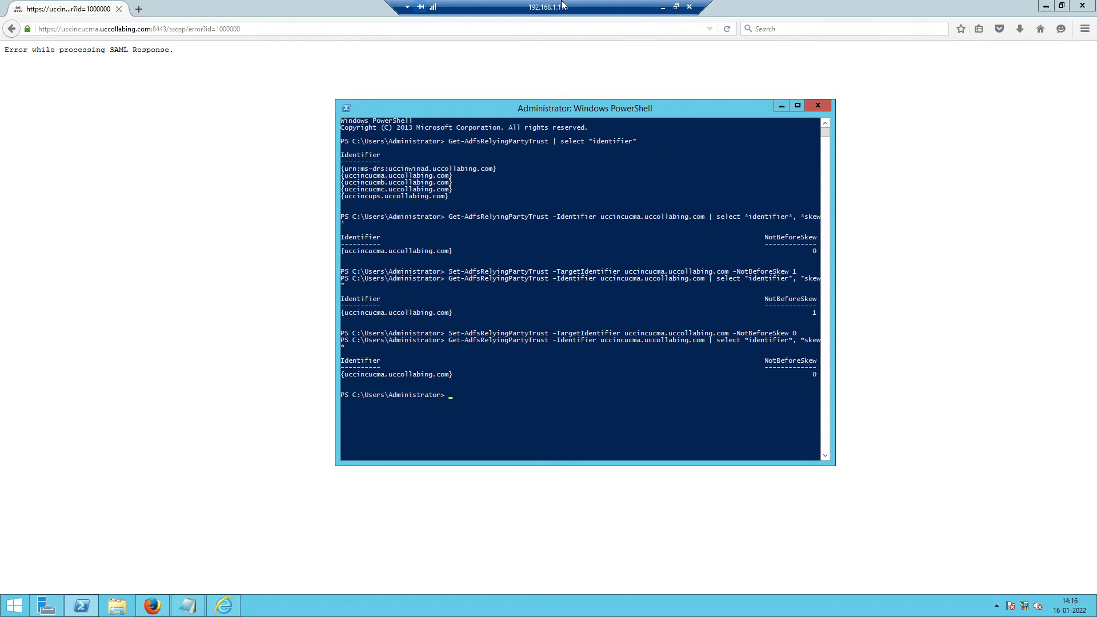
key(ctrl+alt+Pause)
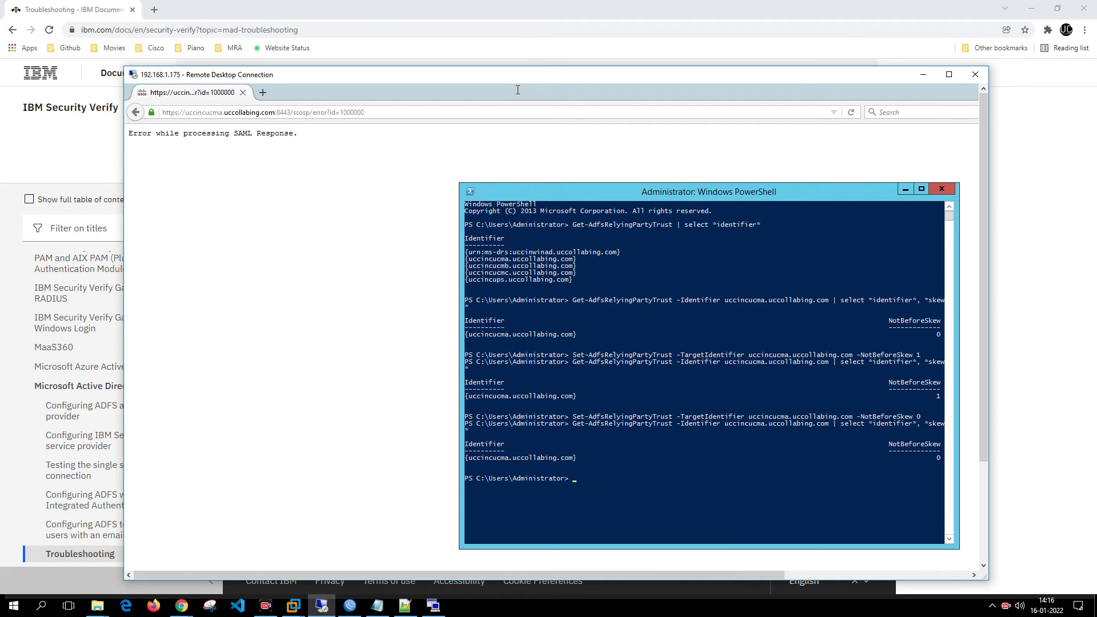
Open the UCCINCUCMA VM console and run a set samltrace level command.
mouse_move(293, 606)
click(269, 537)
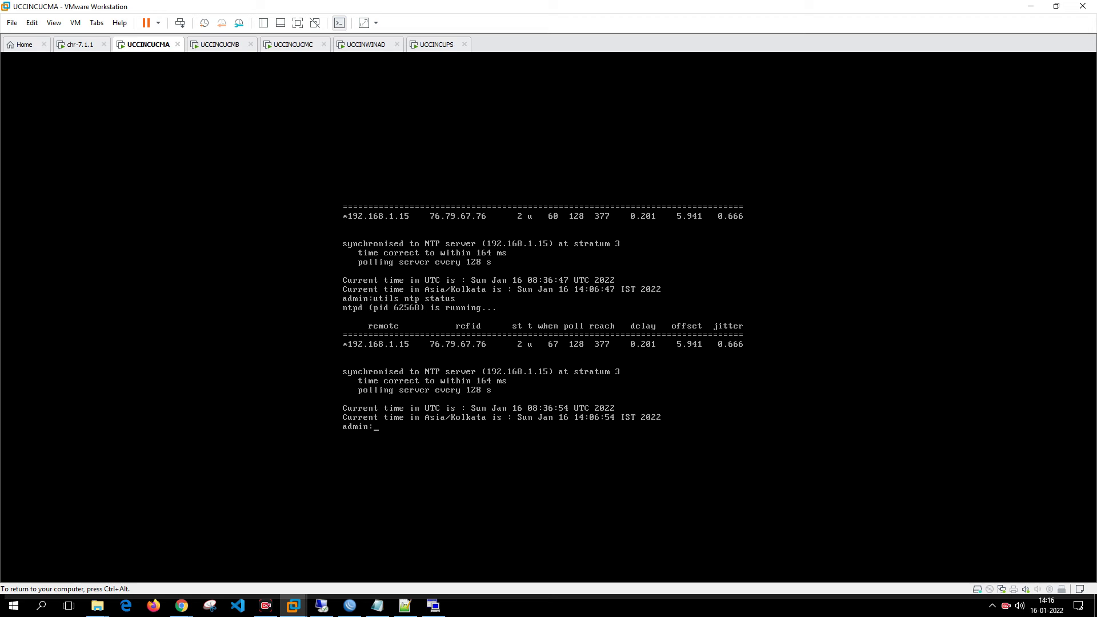
key(ctrl+alt)
click(742, 503)
key(BackSpace)
key(BackSpace)
text(samltrace le)
text(ve)
text(debug)
key(Return)
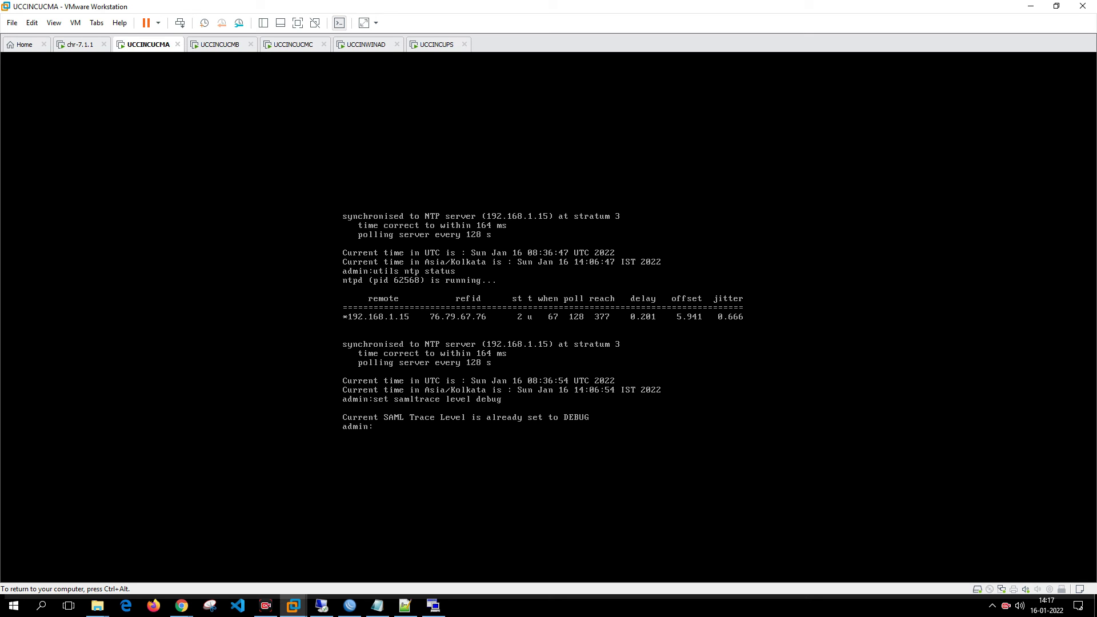
Change the recalled command's level from debug to info and apply it.
key(Up)
key(BackSpace)
key(BackSpace)
key(BackSpace)
text(?)
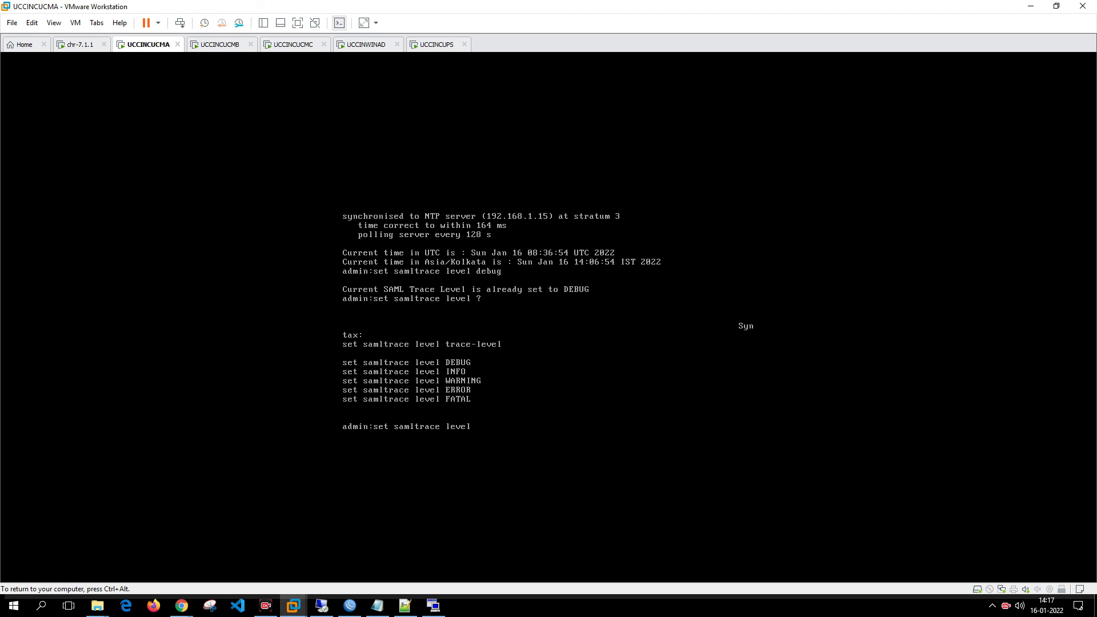
text(info)
key(Return)
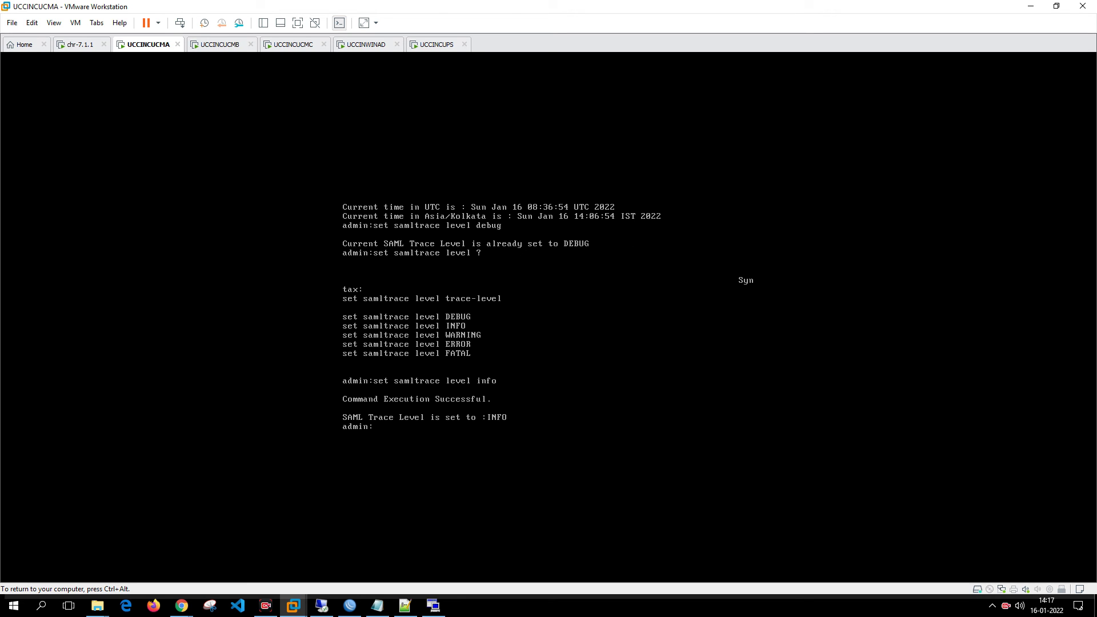